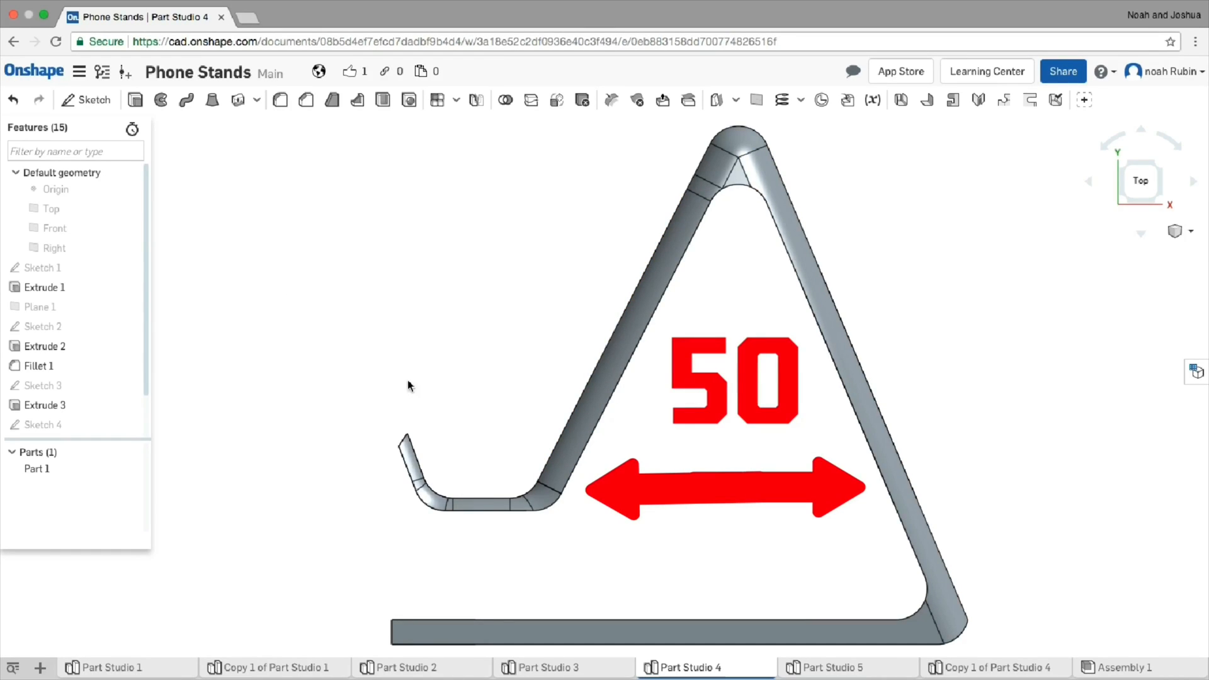
- Examine the phone stand from several angles, and open Sketch 1 to review its profile and dimensions
{"action": "scroll", "coordinate": [718, 488], "scroll_direction": "down", "scroll_amount": 3}
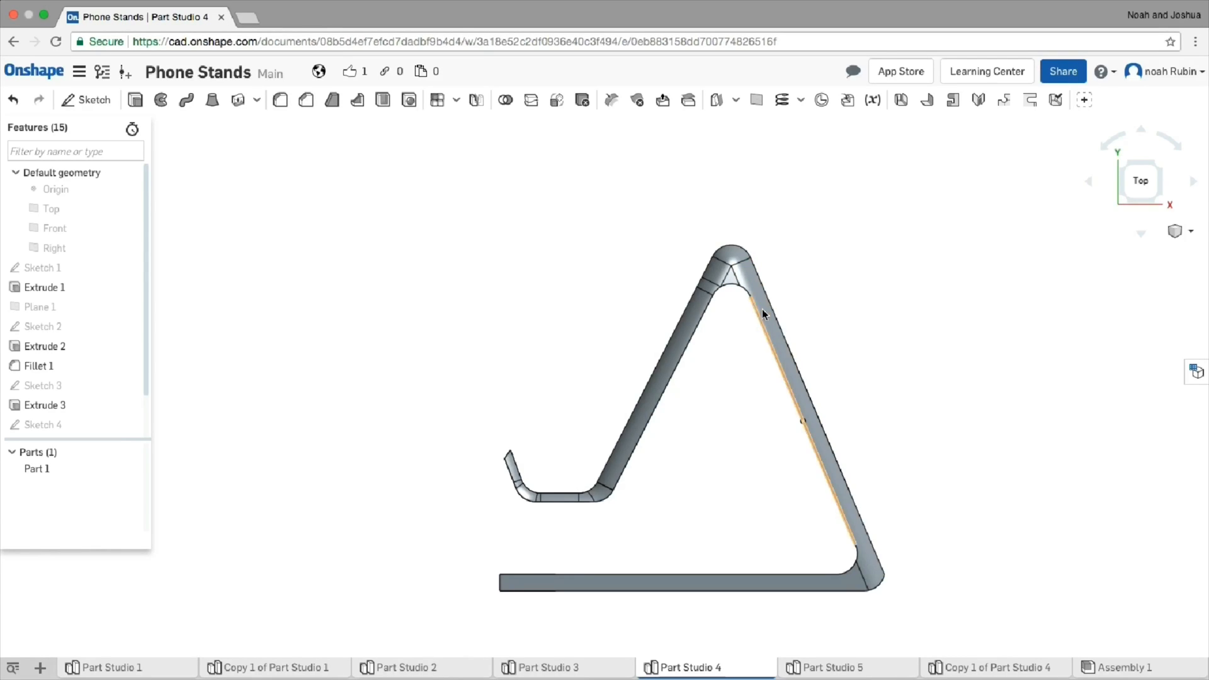
{"action": "mouse_move", "coordinate": [631, 313]}
{"action": "right_mouse_down"}
{"action": "mouse_move", "coordinate": [653, 329]}
{"action": "mouse_move", "coordinate": [623, 321]}
{"action": "right_mouse_up"}
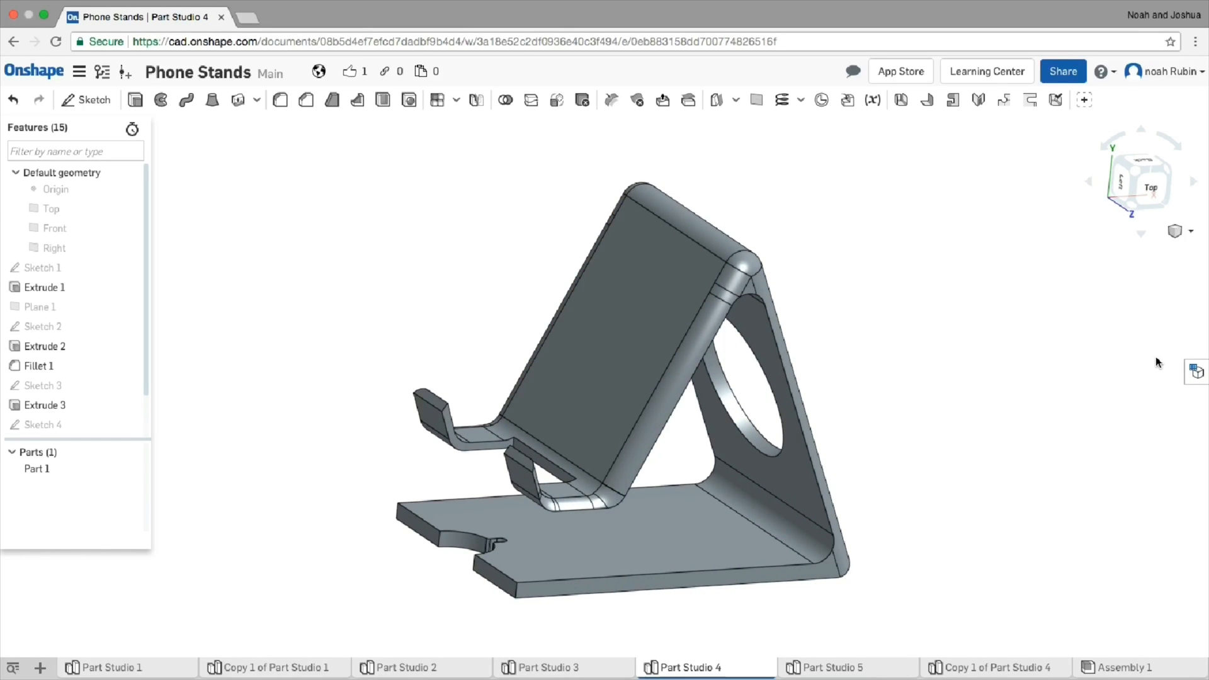
{"action": "right_click_drag", "start_coordinate": [1192, 372], "coordinate": [1143, 340]}
{"action": "left_click", "coordinate": [1150, 177]}
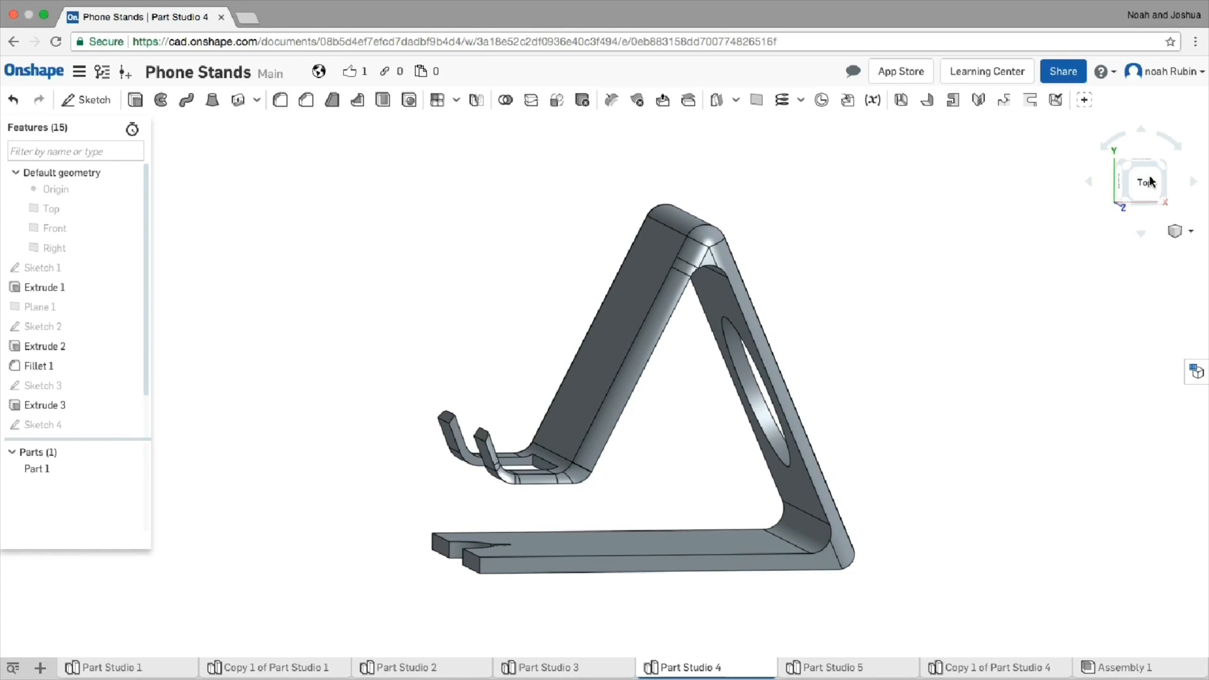
{"action": "double_click", "coordinate": [69, 277]}
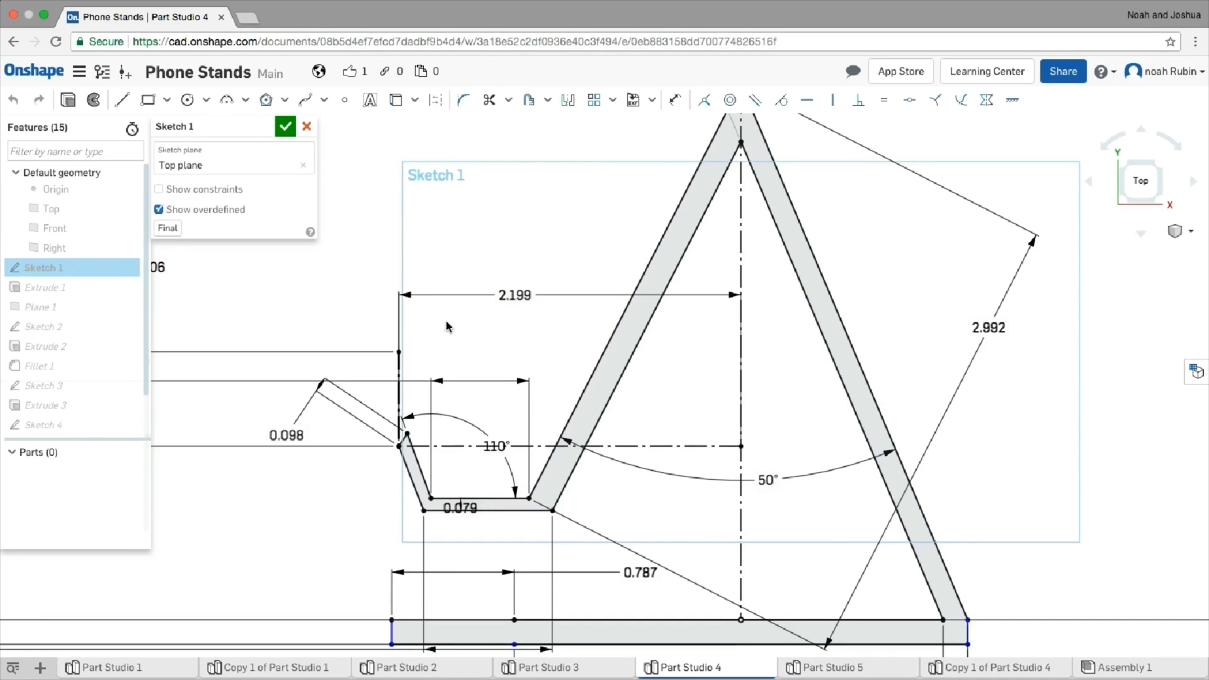
{"action": "scroll", "coordinate": [503, 373], "scroll_direction": "down", "scroll_amount": 5}
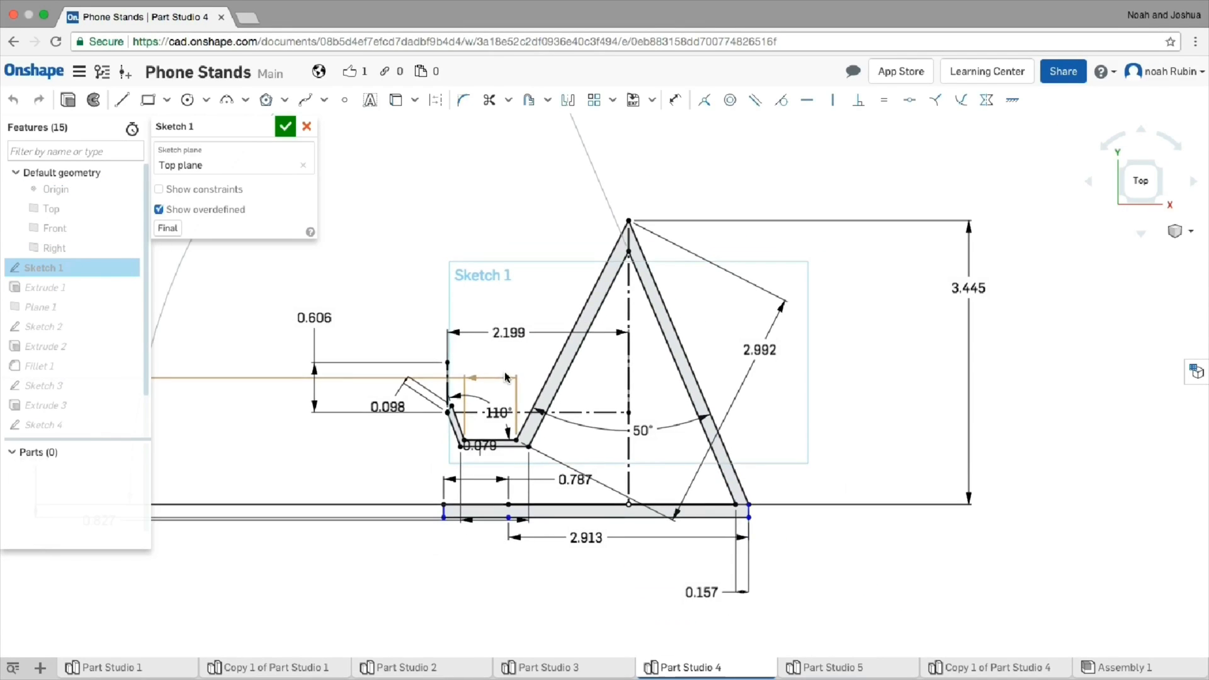
{"action": "scroll", "coordinate": [506, 377], "scroll_direction": "down", "scroll_amount": 4}
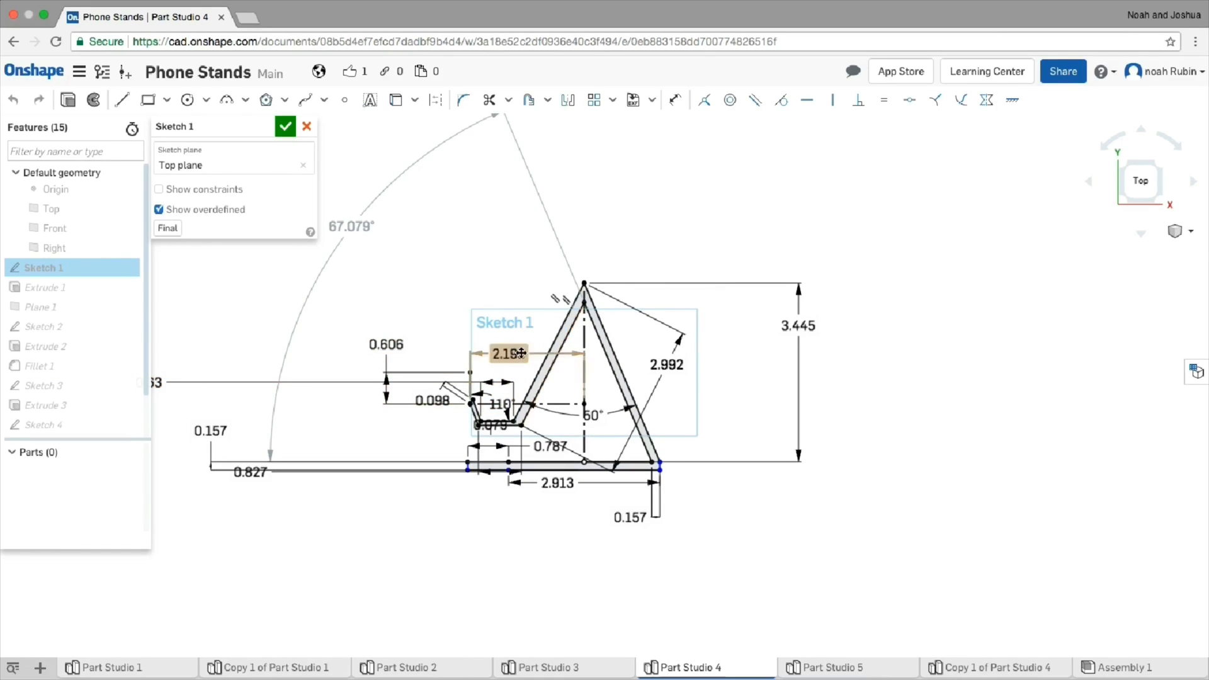
{"action": "scroll", "coordinate": [558, 365], "scroll_direction": "up", "scroll_amount": 1}
{"action": "scroll", "coordinate": [558, 366], "scroll_direction": "up", "scroll_amount": 3}
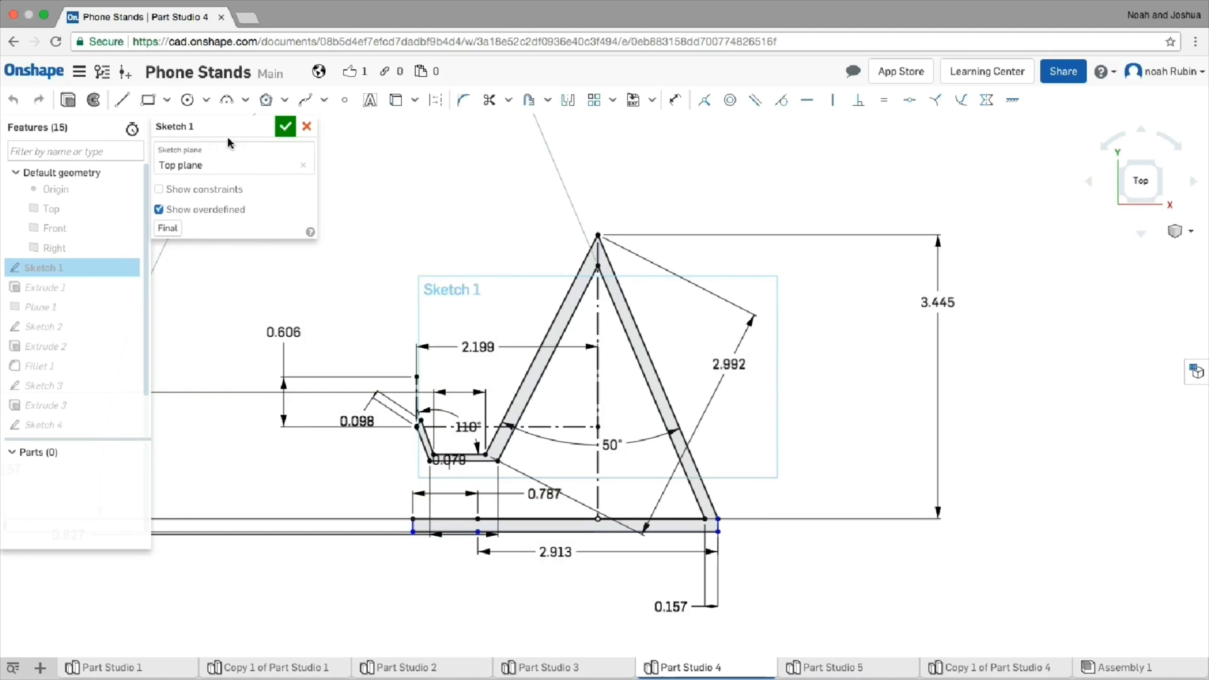
- Sketch a closed, stepped U-shaped line profile above the stand, with an inner floor about 0.77 in long
{"action": "left_click", "coordinate": [129, 103]}
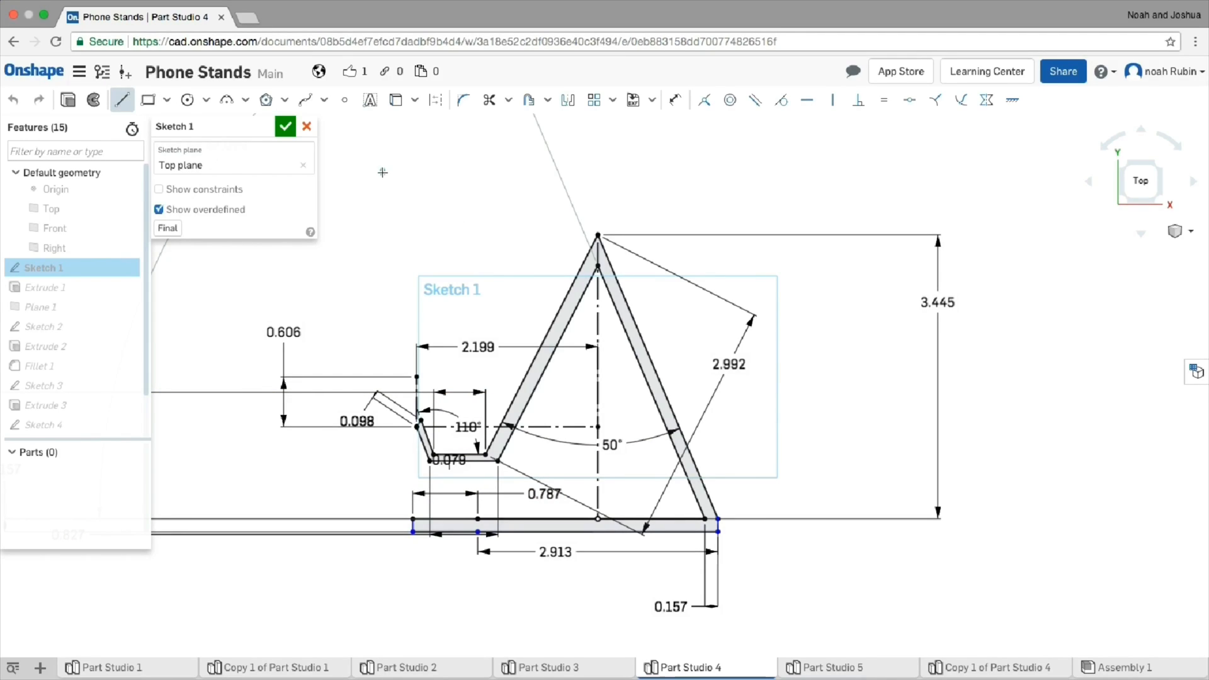
{"action": "left_click", "coordinate": [411, 197]}
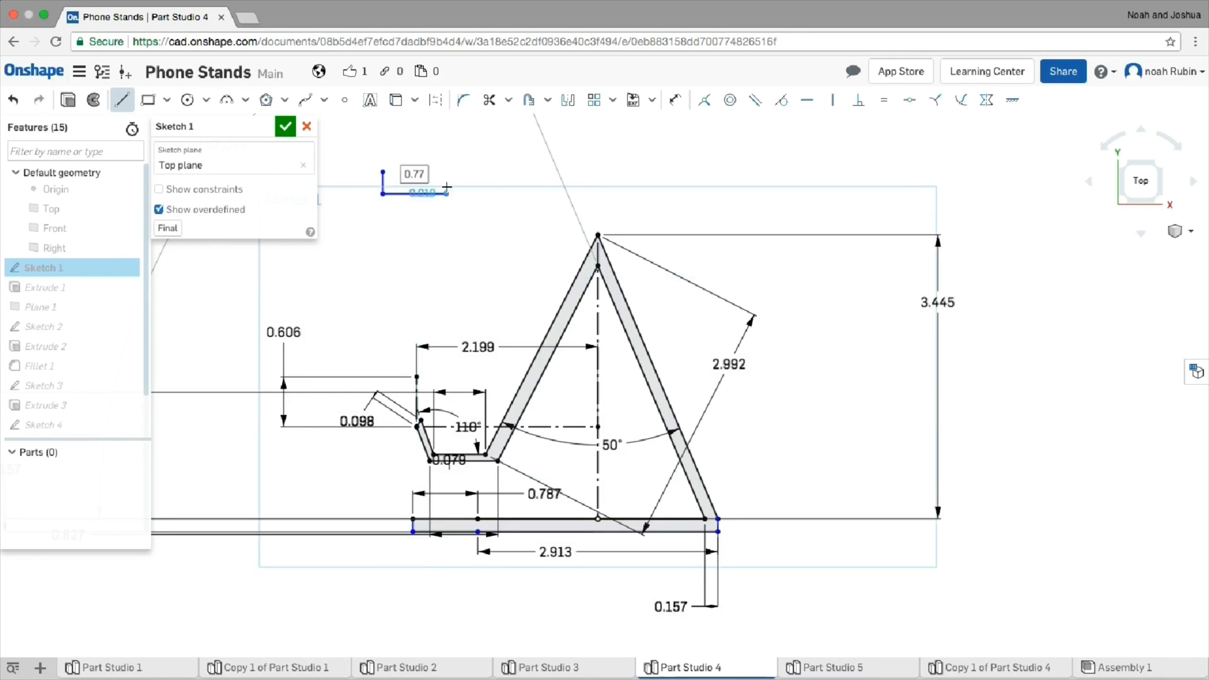
{"action": "left_click", "coordinate": [446, 162]}
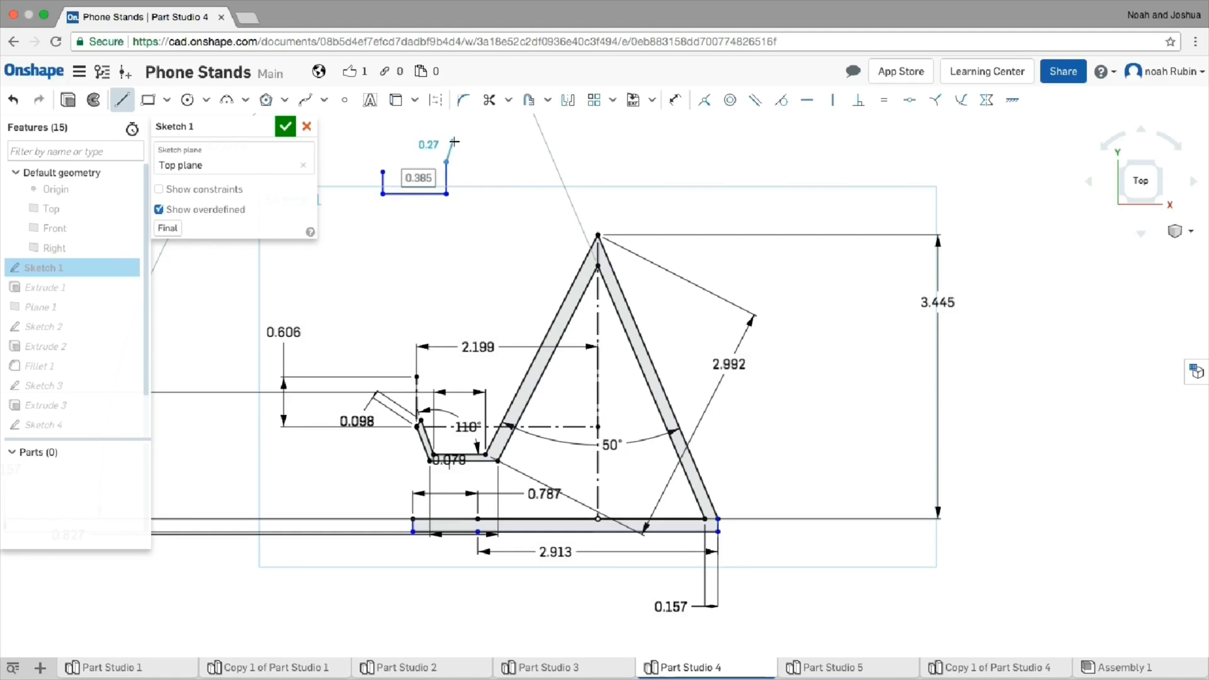
{"action": "left_click", "coordinate": [474, 141]}
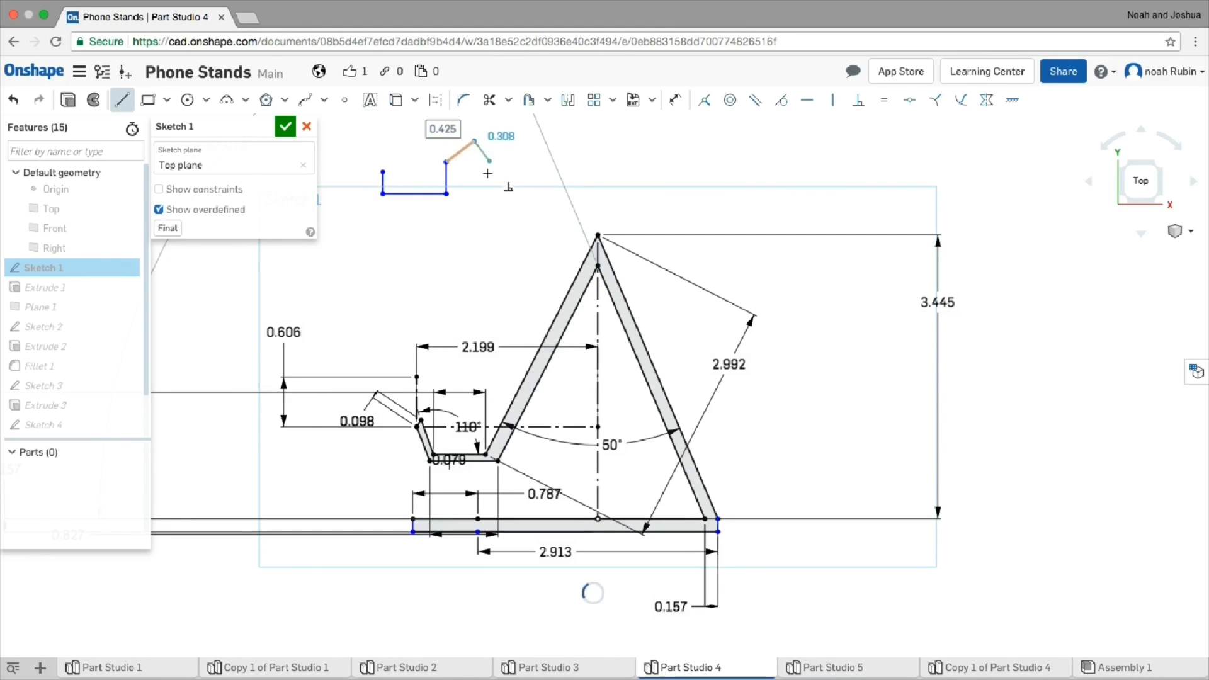
{"action": "left_click", "coordinate": [474, 212]}
{"action": "left_click", "coordinate": [401, 212]}
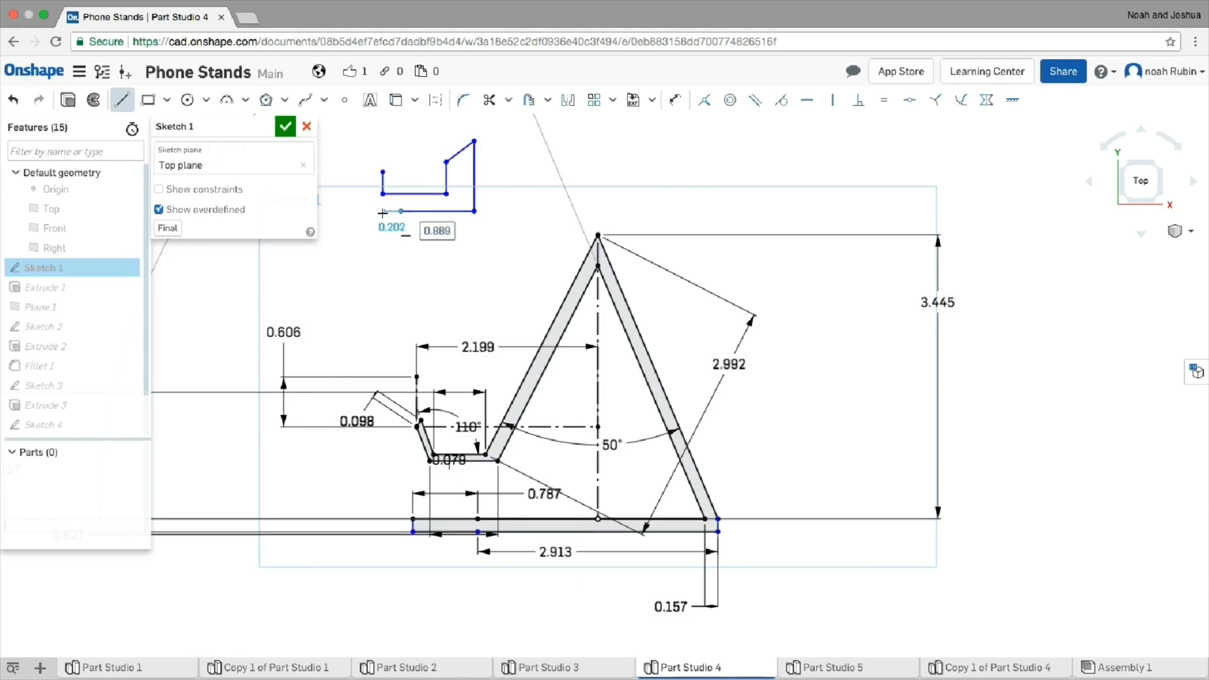
{"action": "left_click", "coordinate": [371, 210]}
{"action": "left_click", "coordinate": [372, 175]}
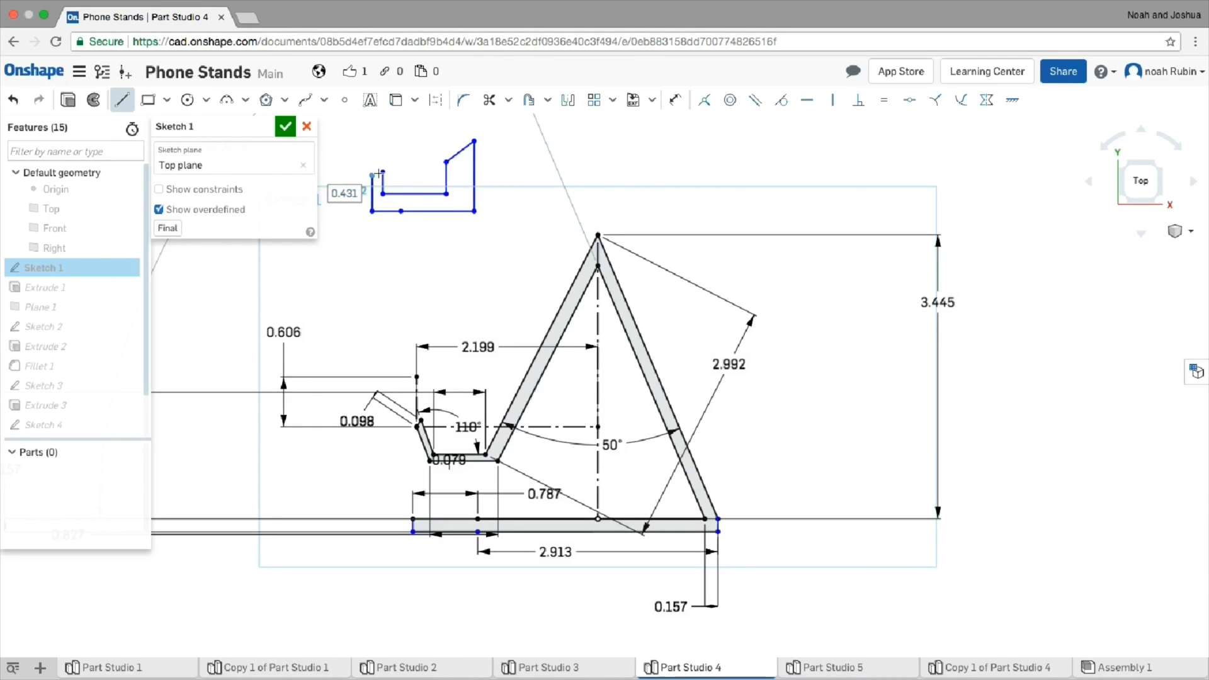
{"action": "left_click", "coordinate": [382, 171]}
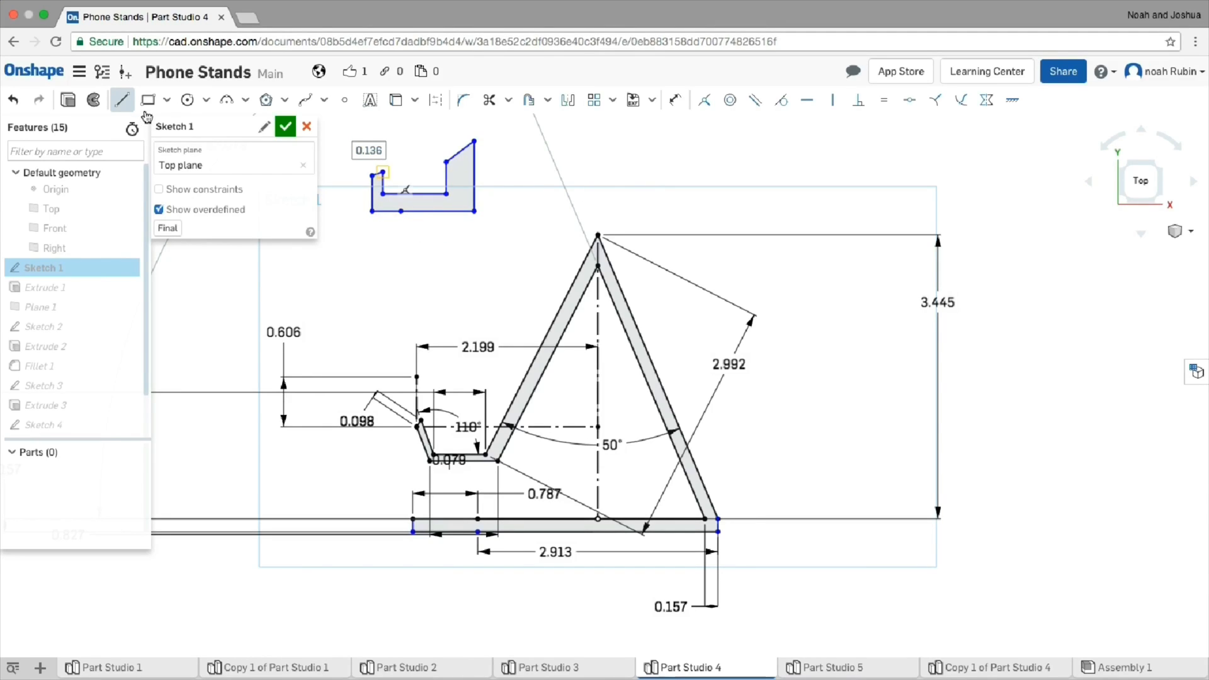
{"action": "left_click", "coordinate": [71, 103]}
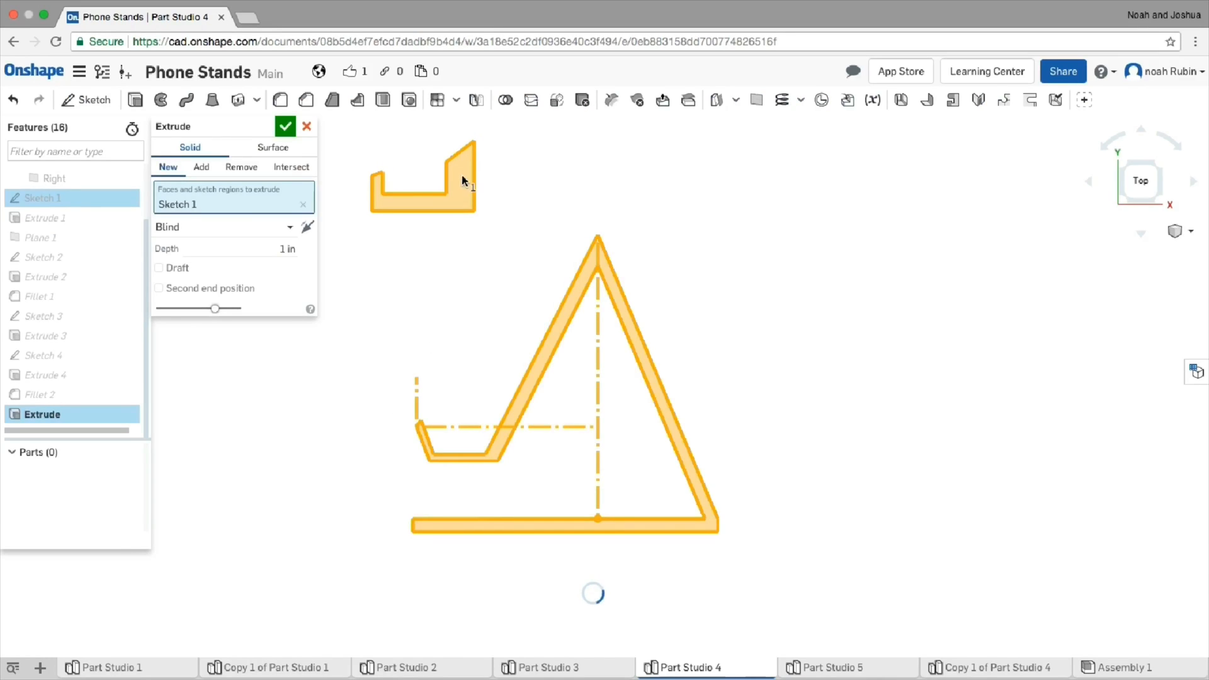
{"action": "mouse_move", "coordinate": [530, 231]}
{"action": "right_mouse_down"}
{"action": "mouse_move", "coordinate": [570, 249]}
{"action": "mouse_move", "coordinate": [511, 224]}
{"action": "right_mouse_up"}
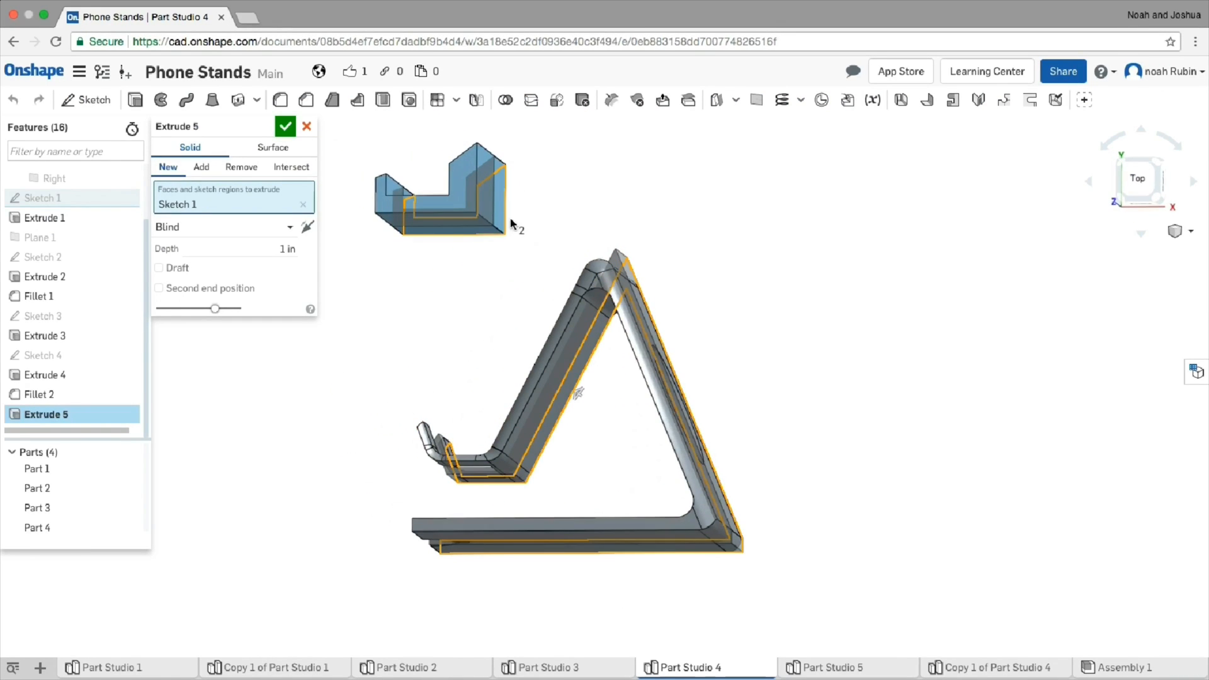
{"action": "left_click", "coordinate": [304, 129]}
{"action": "right_click_drag", "start_coordinate": [302, 154], "coordinate": [331, 201]}
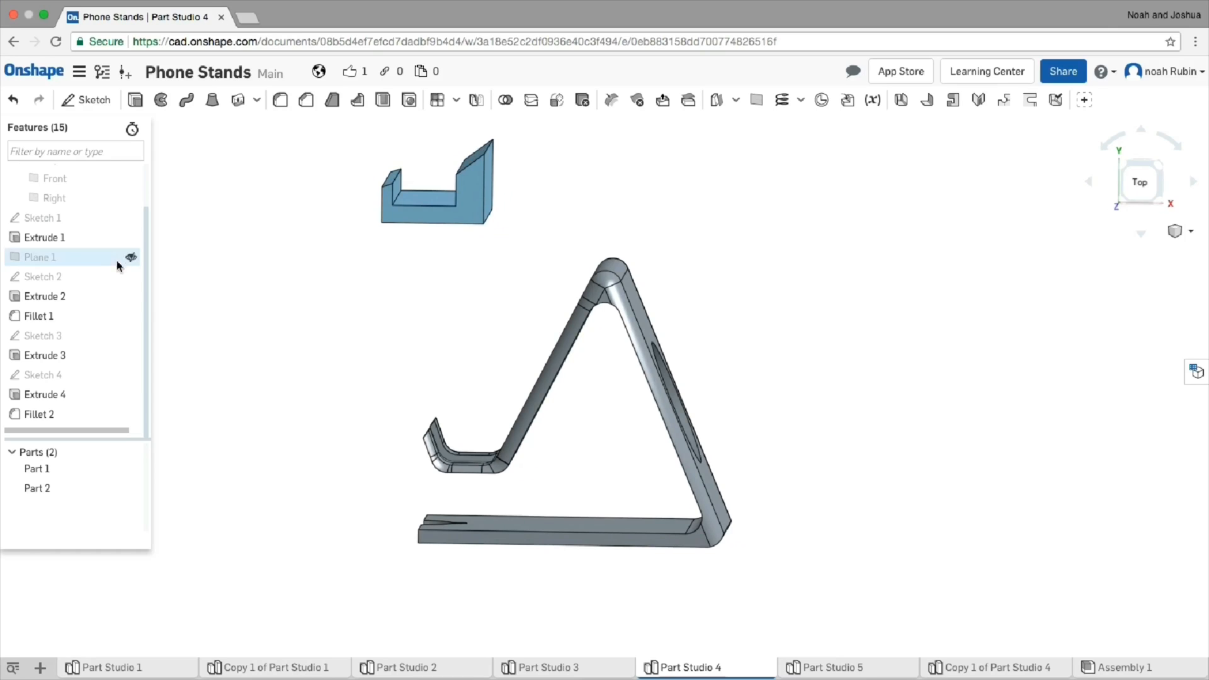
- Reopen Sketch 1 and delete all lines of the extra U-shaped profile above the stand
{"action": "double_click", "coordinate": [77, 214]}
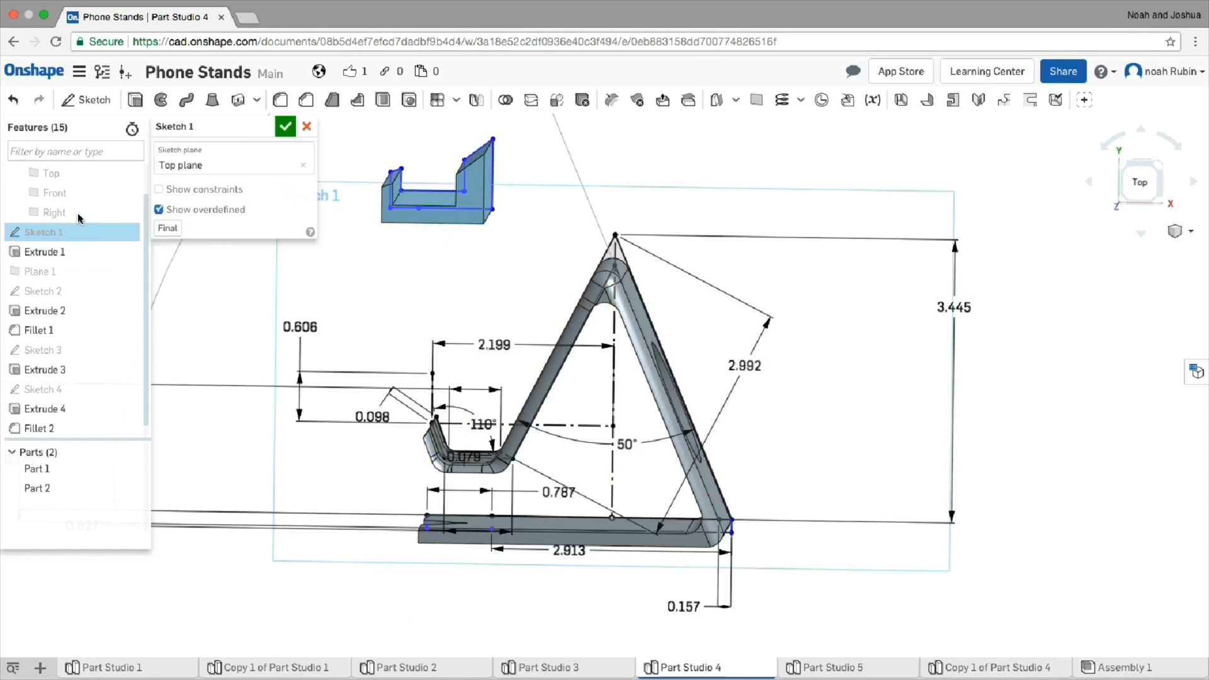
{"action": "left_click", "coordinate": [406, 202]}
{"action": "key", "text": "Delete"}
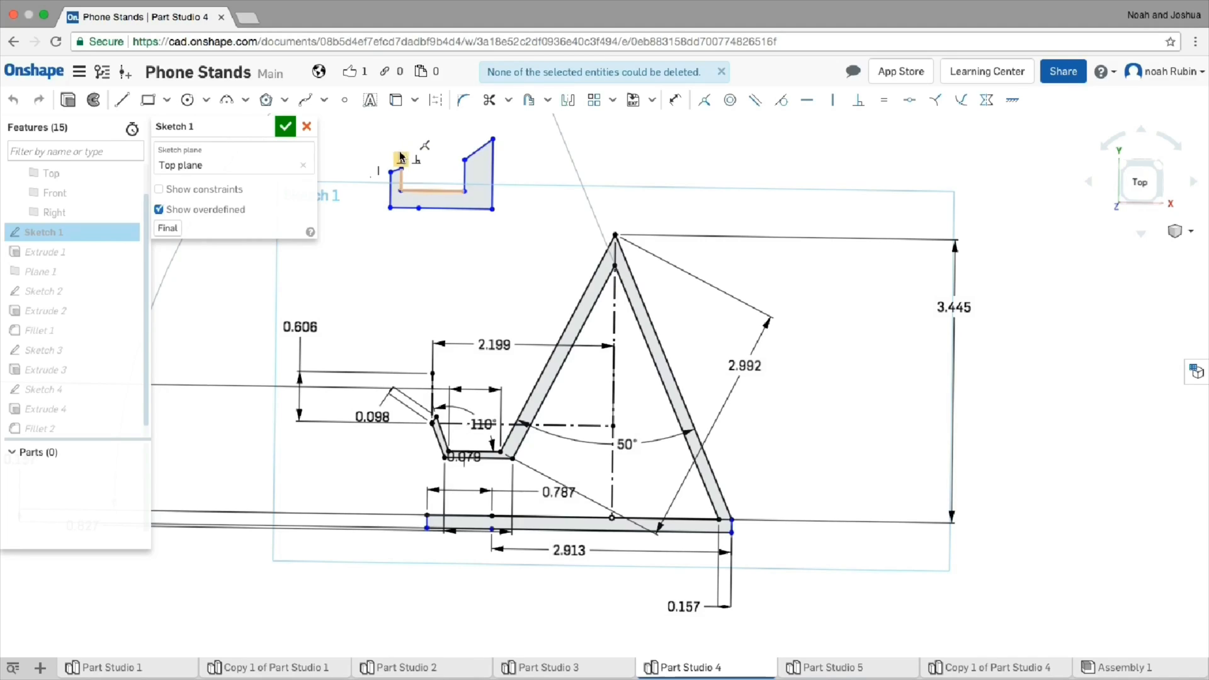
{"action": "left_click_drag", "start_coordinate": [372, 149], "coordinate": [546, 219]}
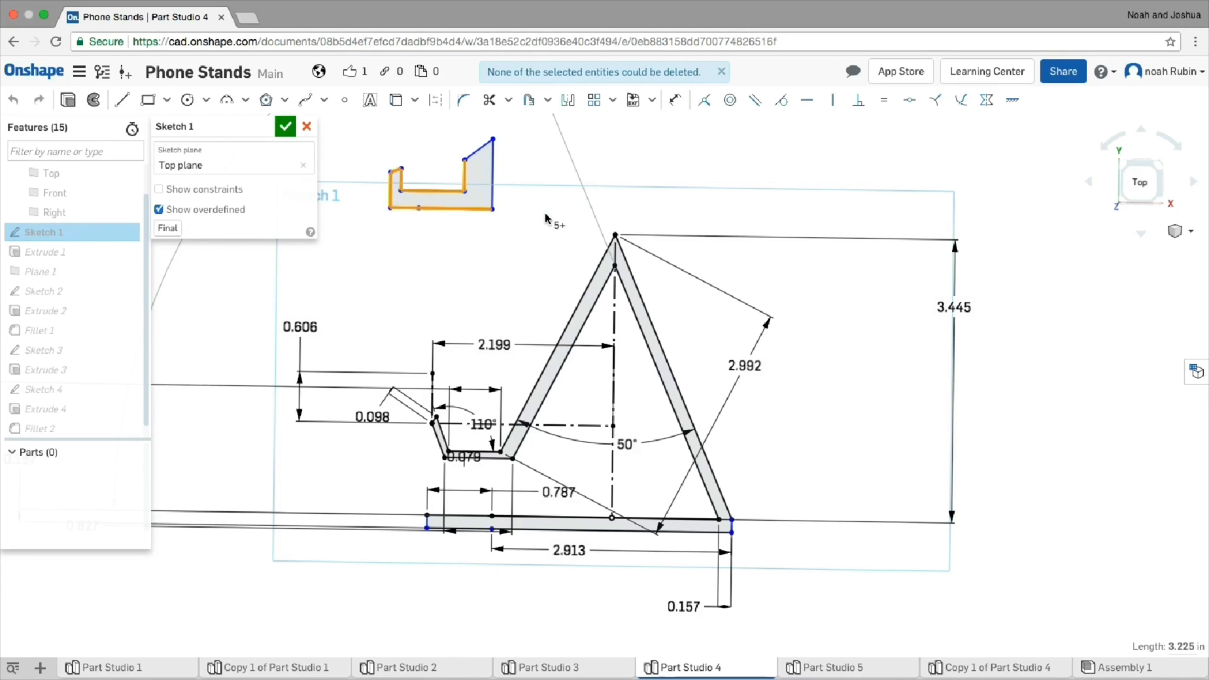
{"action": "key", "text": "Delete"}
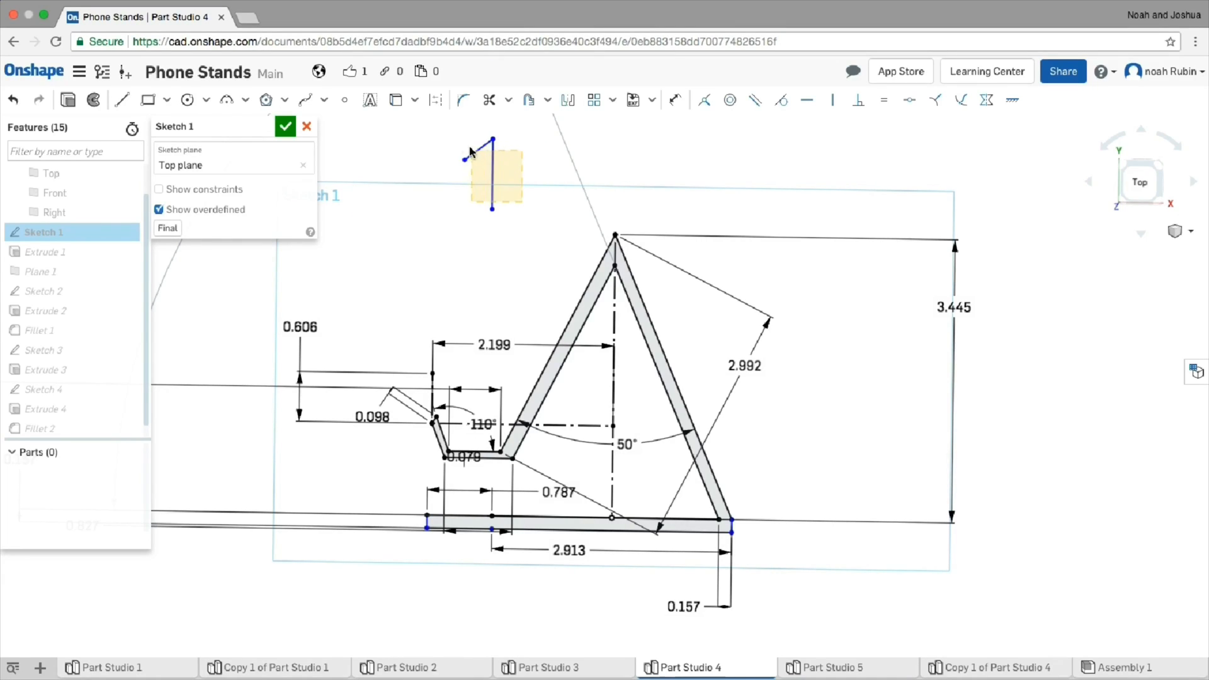
{"action": "left_click_drag", "start_coordinate": [469, 152], "coordinate": [452, 128]}
{"action": "key", "text": "Delete"}
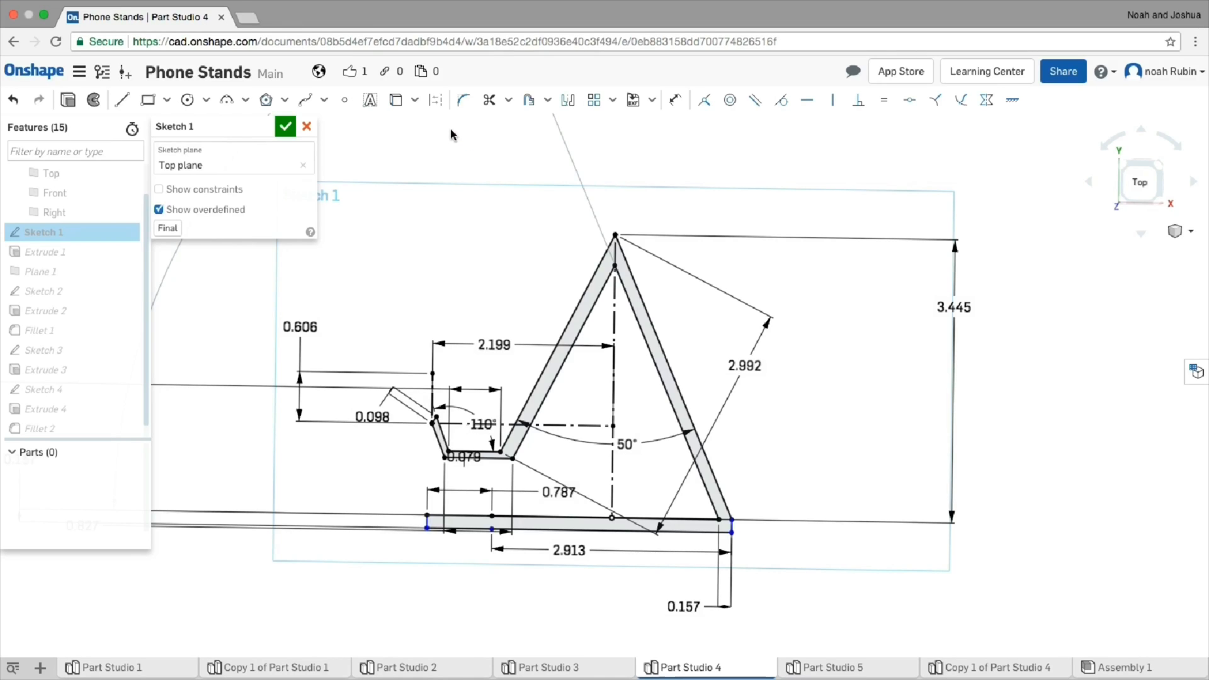
- Examine the stand profile's lip and apex angle dimensions in a straight-on top view, and accept Sketch 1
{"action": "scroll", "coordinate": [564, 375], "scroll_direction": "down", "scroll_amount": 3}
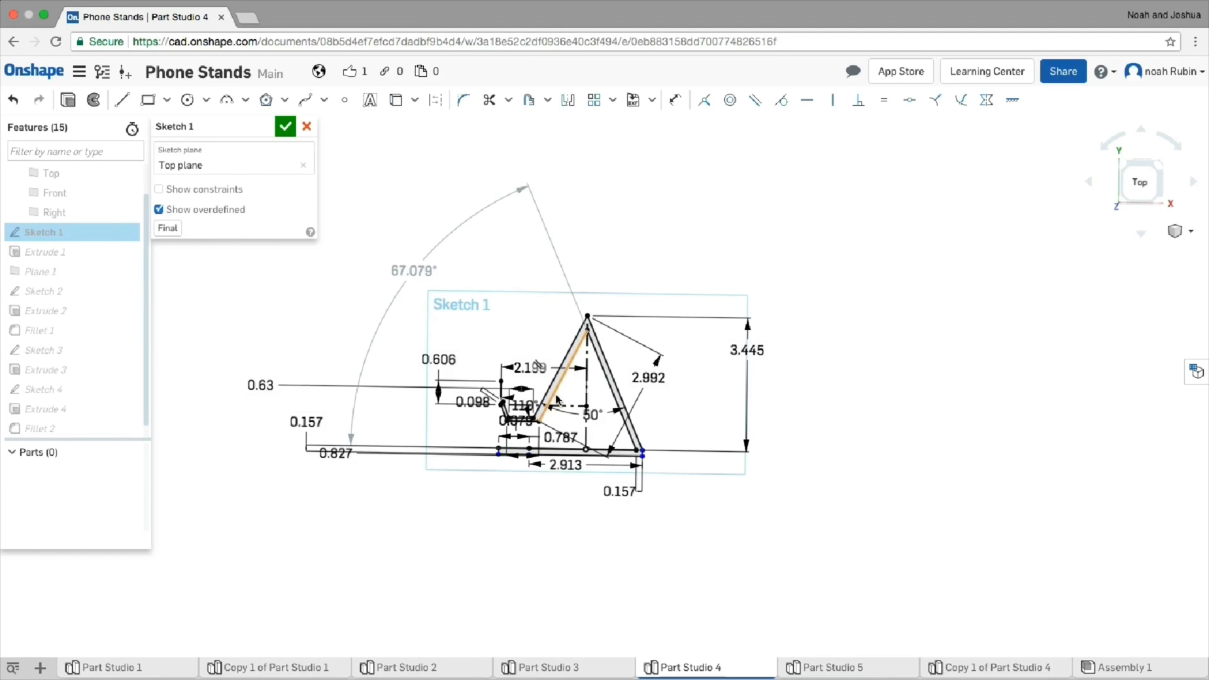
{"action": "scroll", "coordinate": [560, 403], "scroll_direction": "up", "scroll_amount": 5}
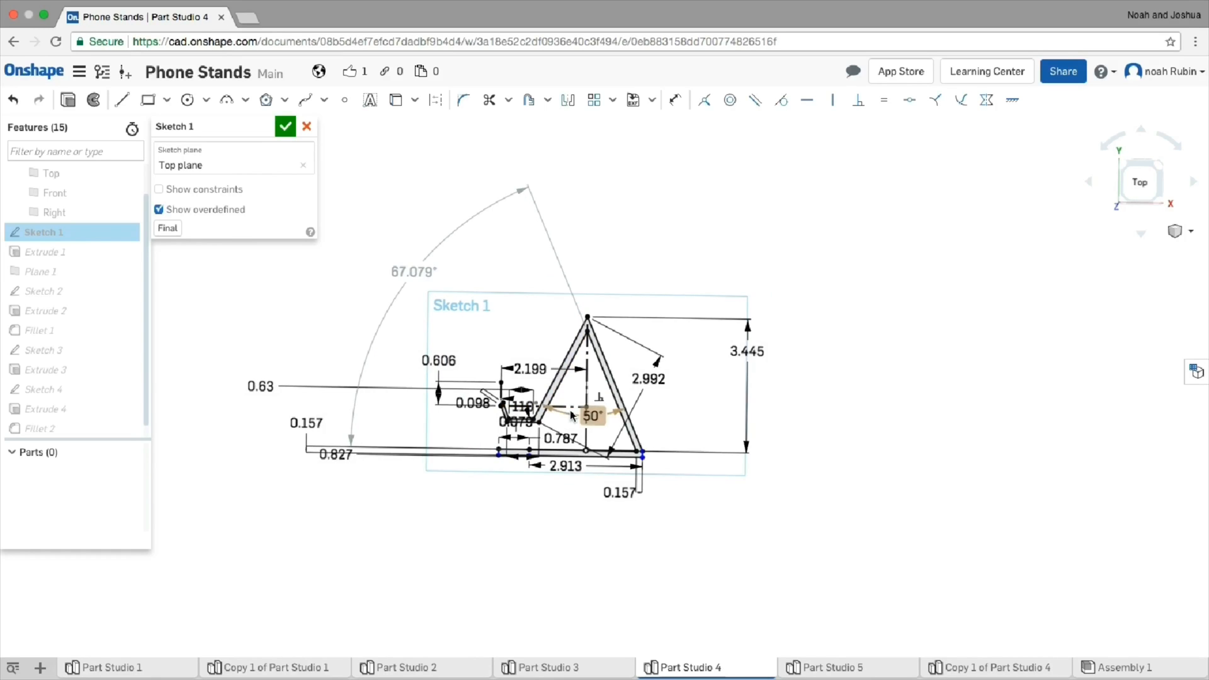
{"action": "scroll", "coordinate": [539, 416], "scroll_direction": "up", "scroll_amount": 3}
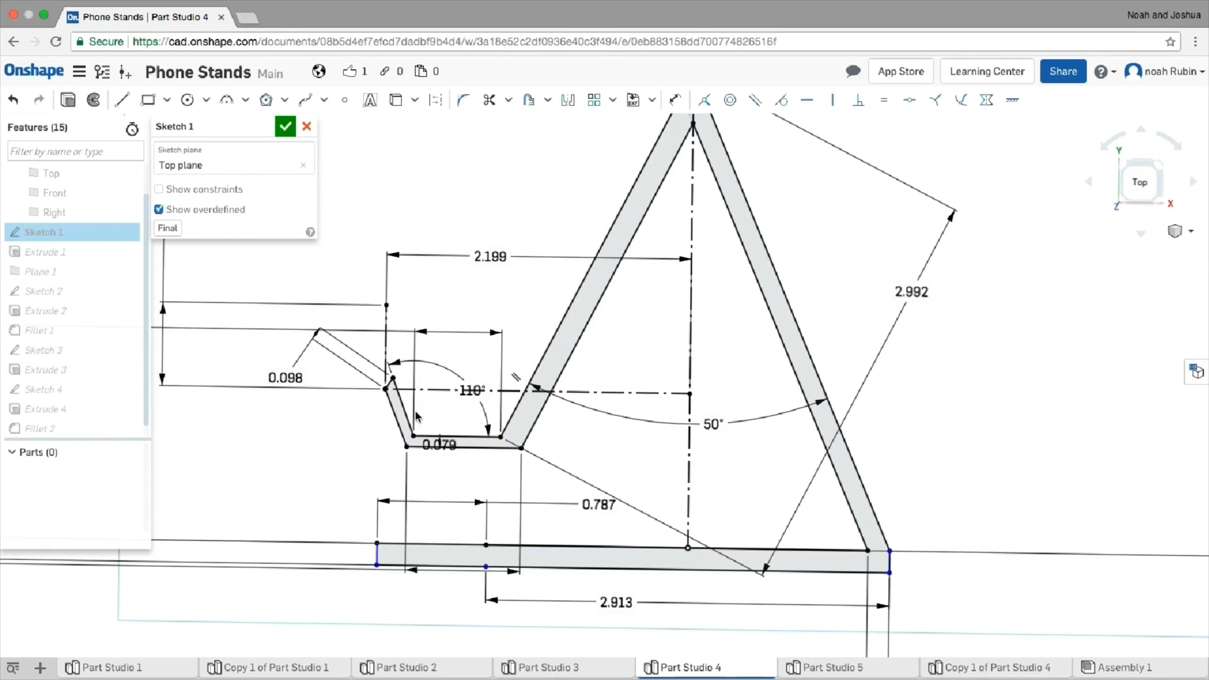
{"action": "left_click", "coordinate": [467, 392]}
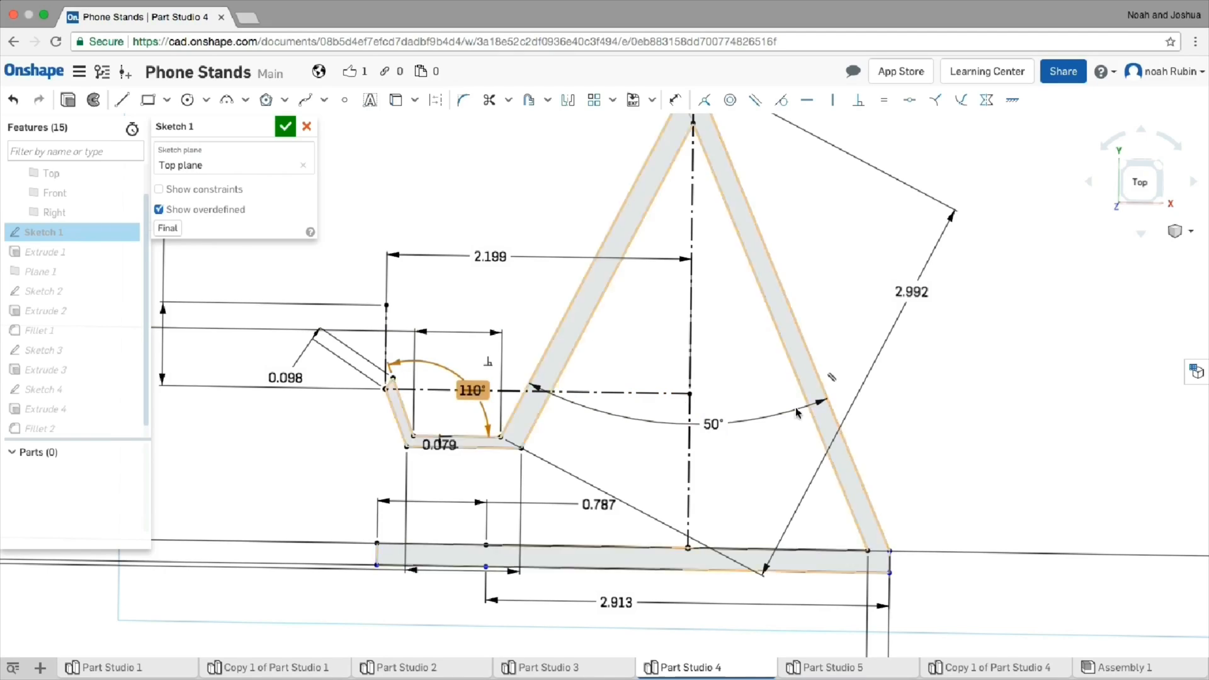
{"action": "left_click", "coordinate": [707, 424]}
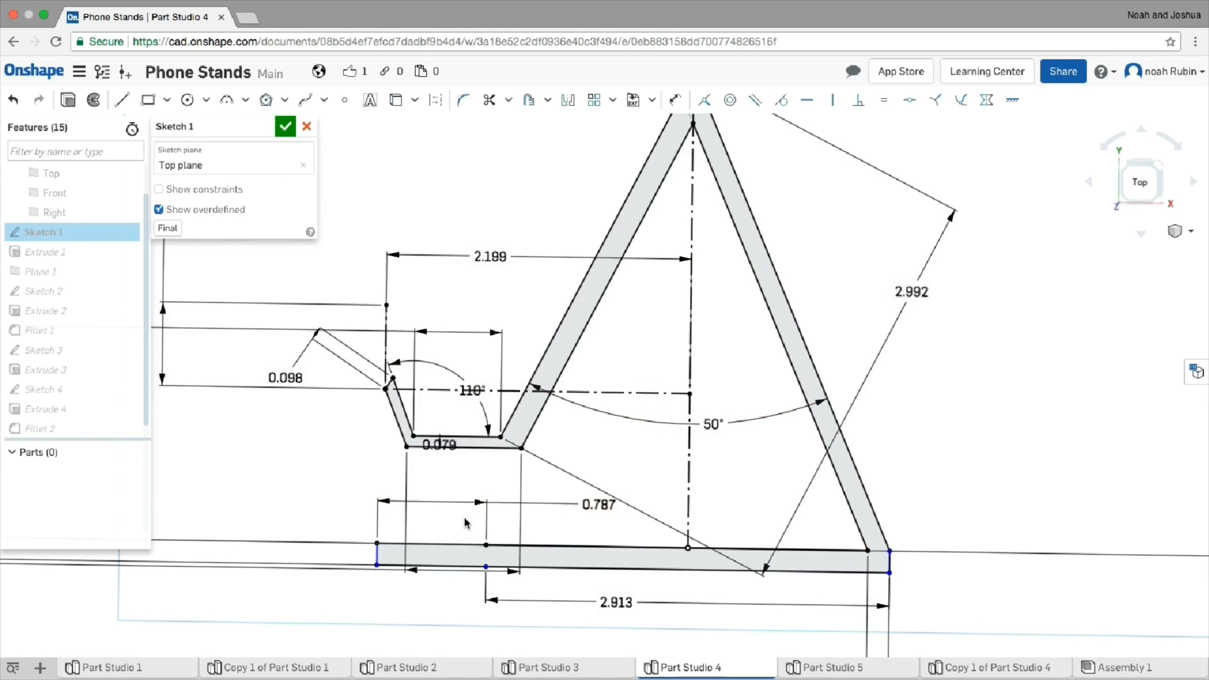
{"action": "scroll", "coordinate": [813, 403], "scroll_direction": "down", "scroll_amount": 2}
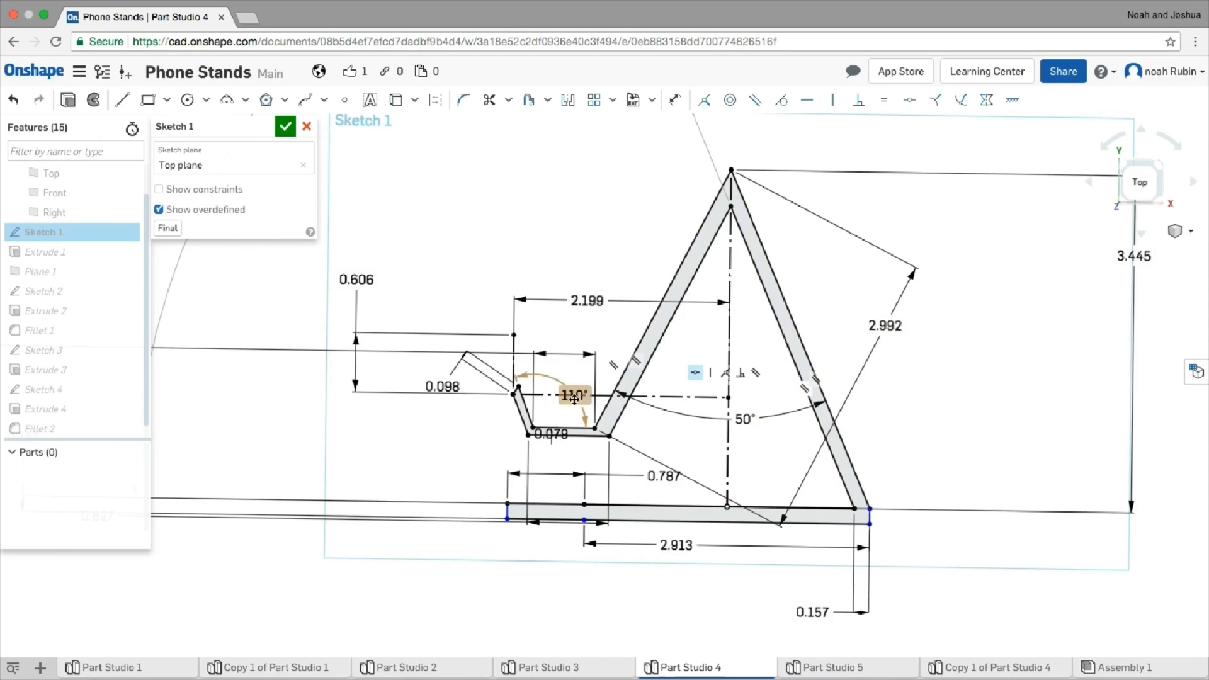
{"action": "right_click_drag", "start_coordinate": [578, 426], "coordinate": [818, 284]}
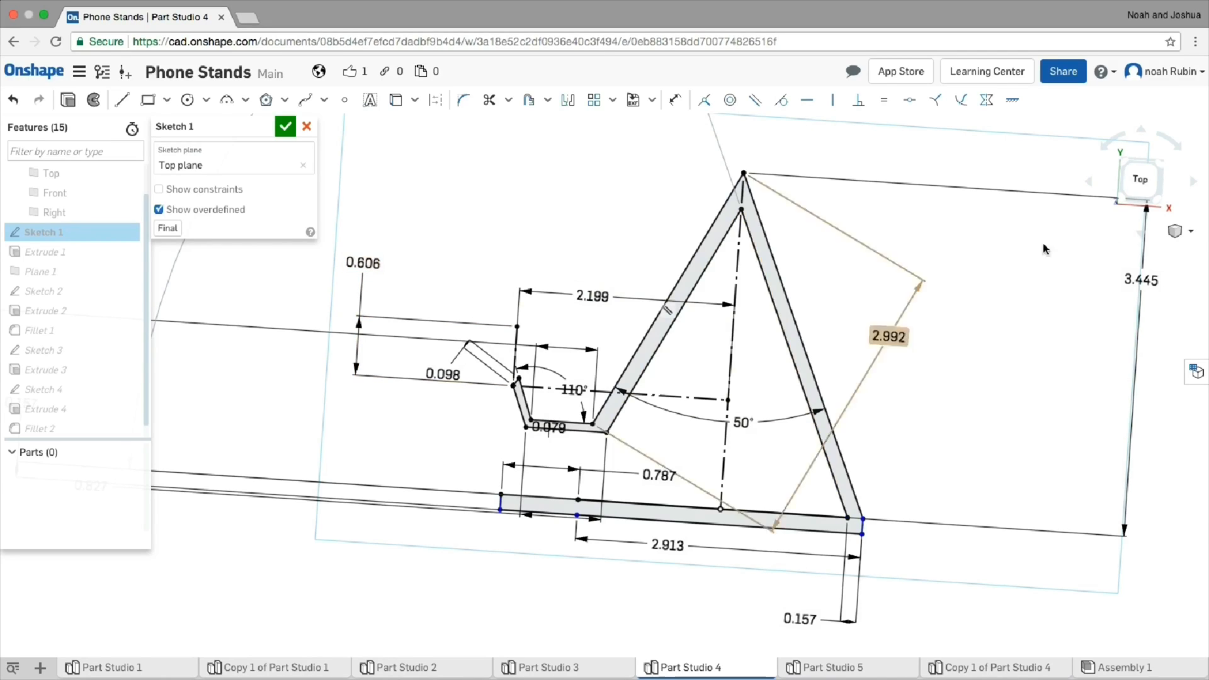
{"action": "left_click", "coordinate": [1140, 180]}
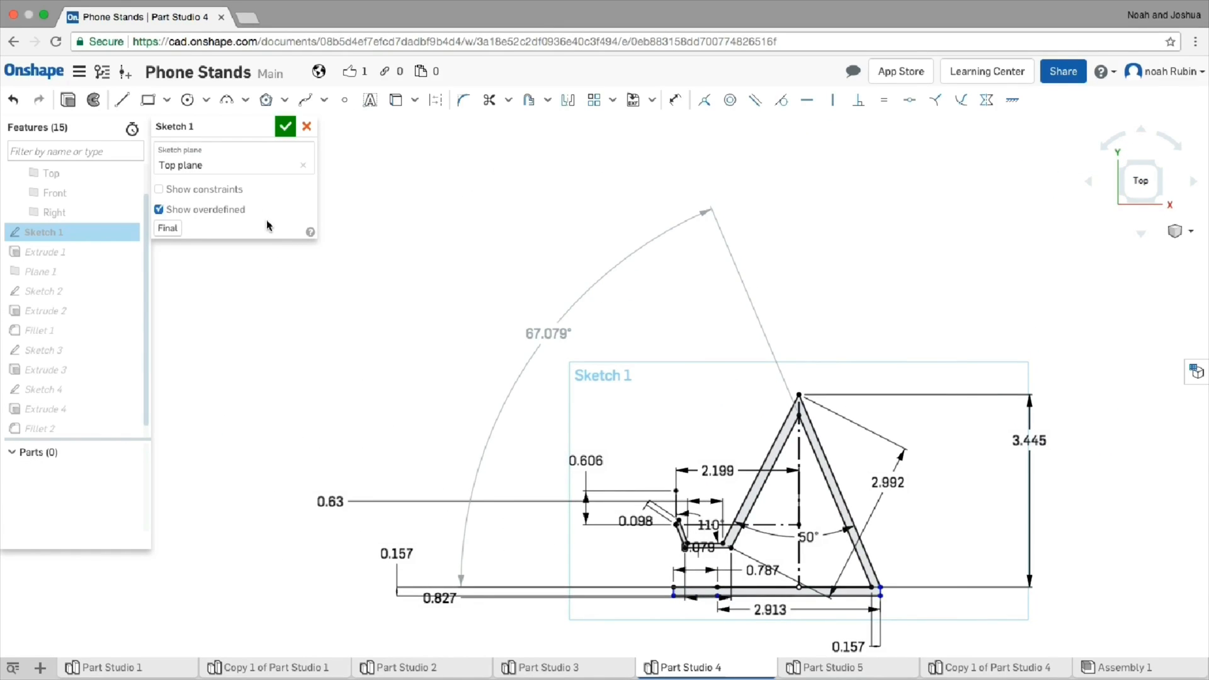
{"action": "left_click", "coordinate": [283, 128]}
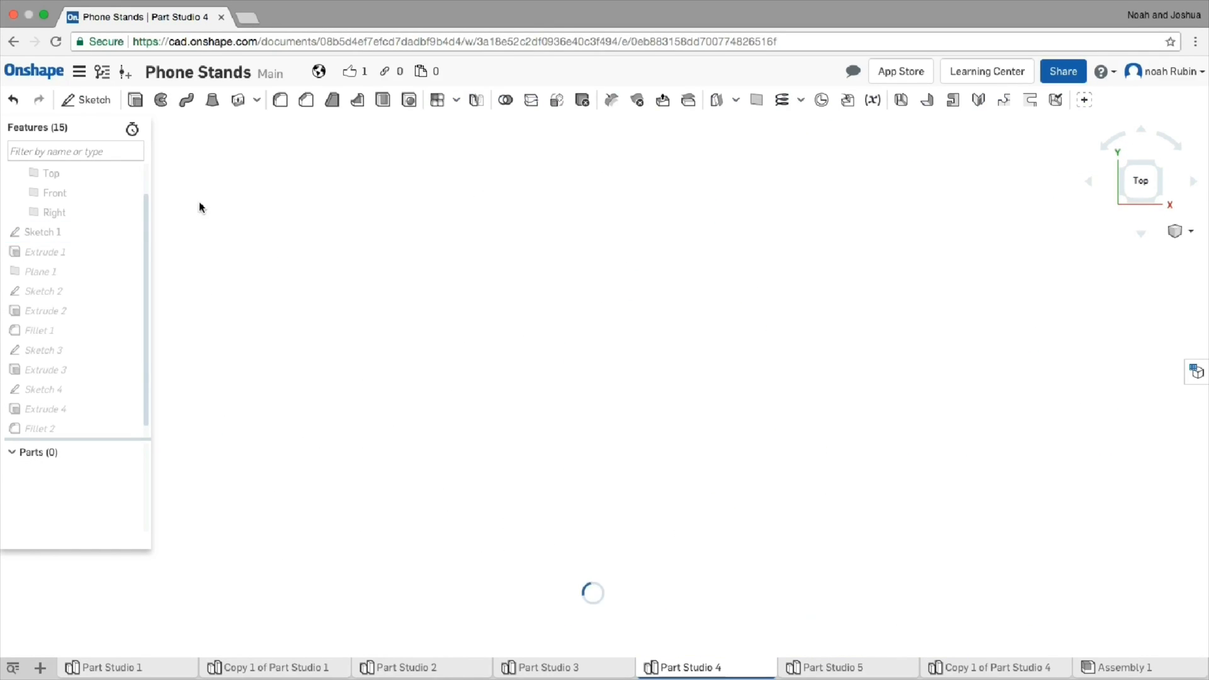
- Try different depths for Extrude 1 of the stand profile, such as about 3.69 in and 3.21 in, and discard the edit
{"action": "double_click", "coordinate": [73, 252]}
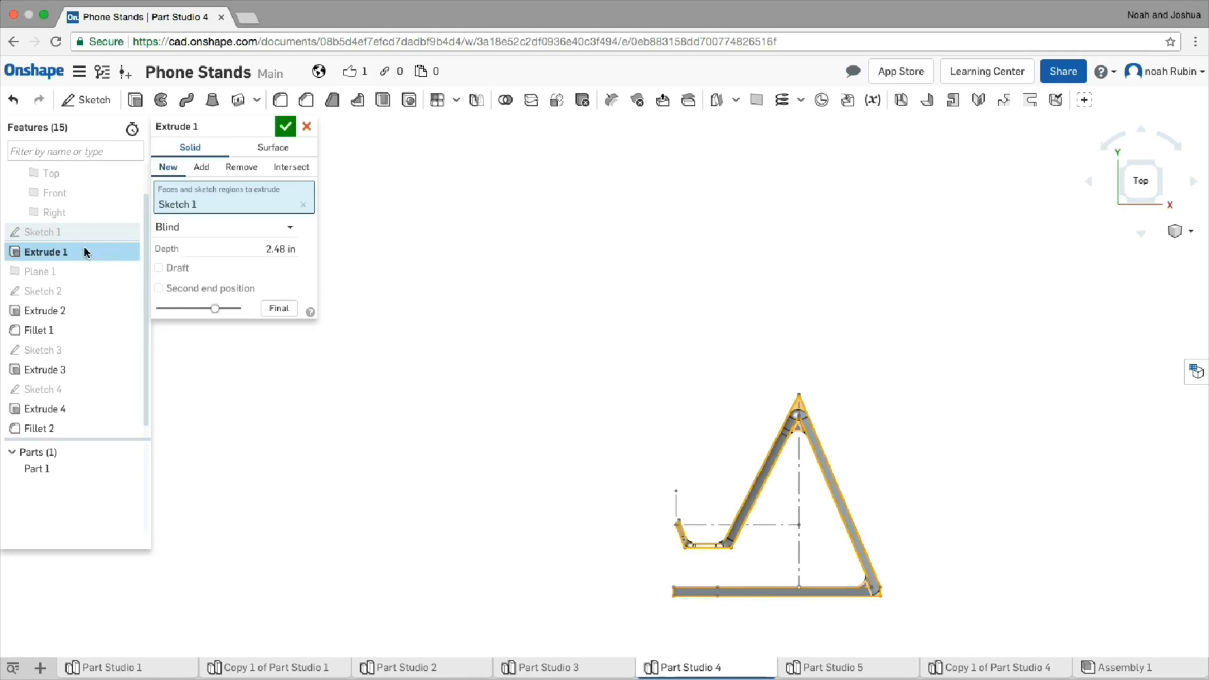
{"action": "right_click_drag", "start_coordinate": [372, 345], "coordinate": [408, 397]}
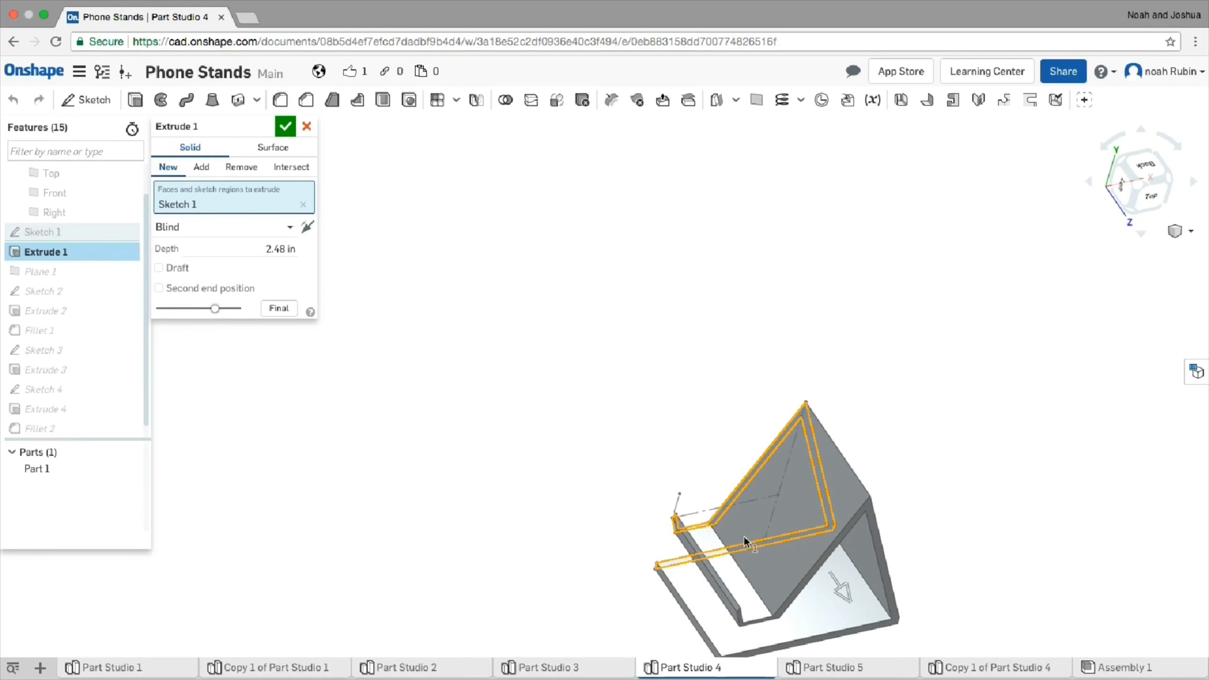
{"action": "left_click_drag", "start_coordinate": [843, 595], "coordinate": [977, 566]}
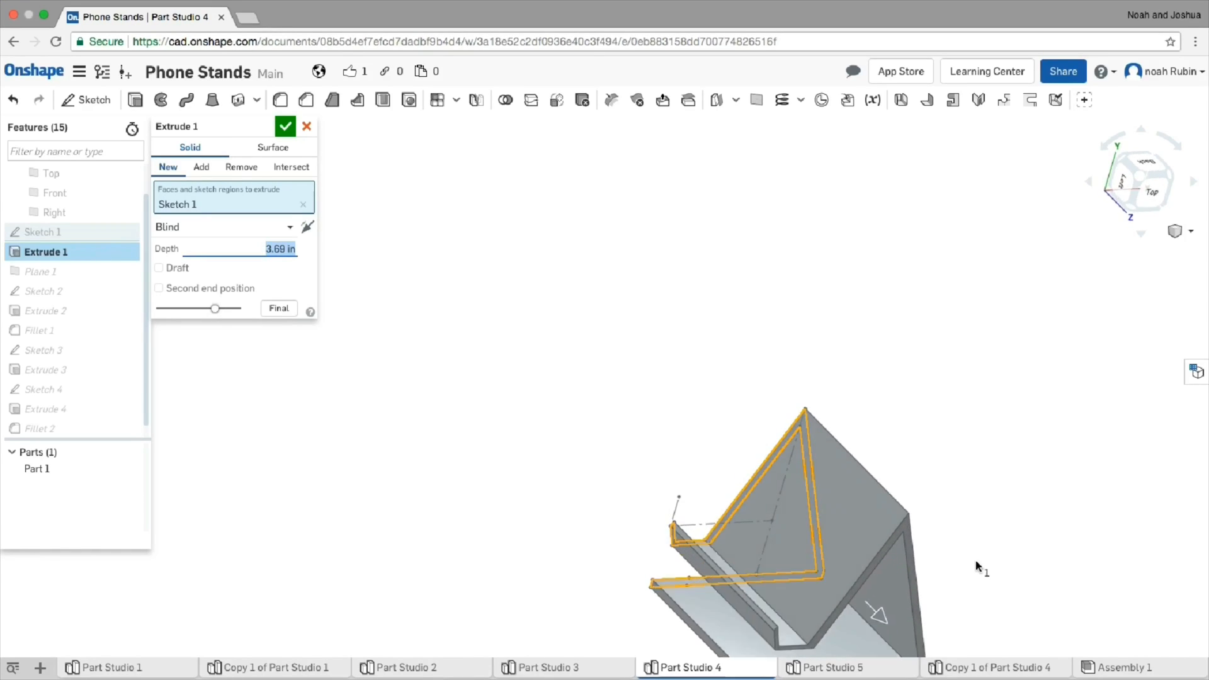
{"action": "right_click_drag", "start_coordinate": [868, 583], "coordinate": [935, 583]}
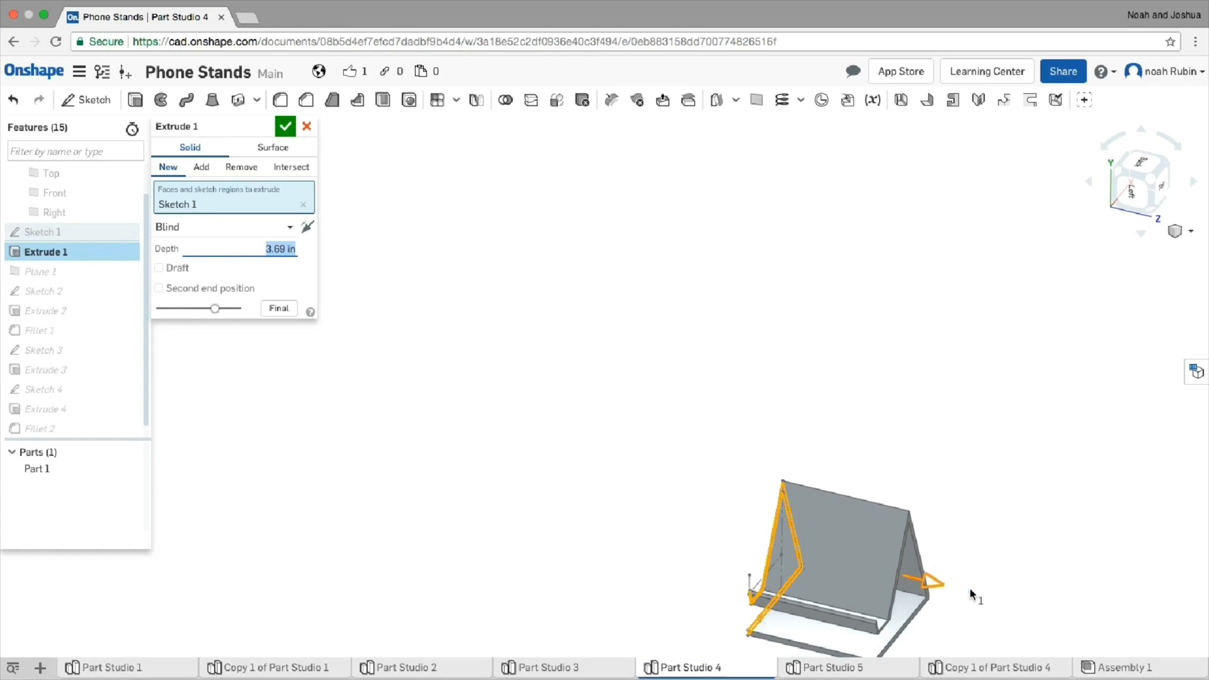
{"action": "left_click_drag", "start_coordinate": [972, 594], "coordinate": [1030, 614]}
{"action": "right_click_drag", "start_coordinate": [1082, 622], "coordinate": [1007, 601]}
{"action": "left_click_drag", "start_coordinate": [949, 580], "coordinate": [916, 576]}
{"action": "right_click_drag", "start_coordinate": [916, 573], "coordinate": [950, 548]}
{"action": "left_click_drag", "start_coordinate": [914, 568], "coordinate": [926, 575]}
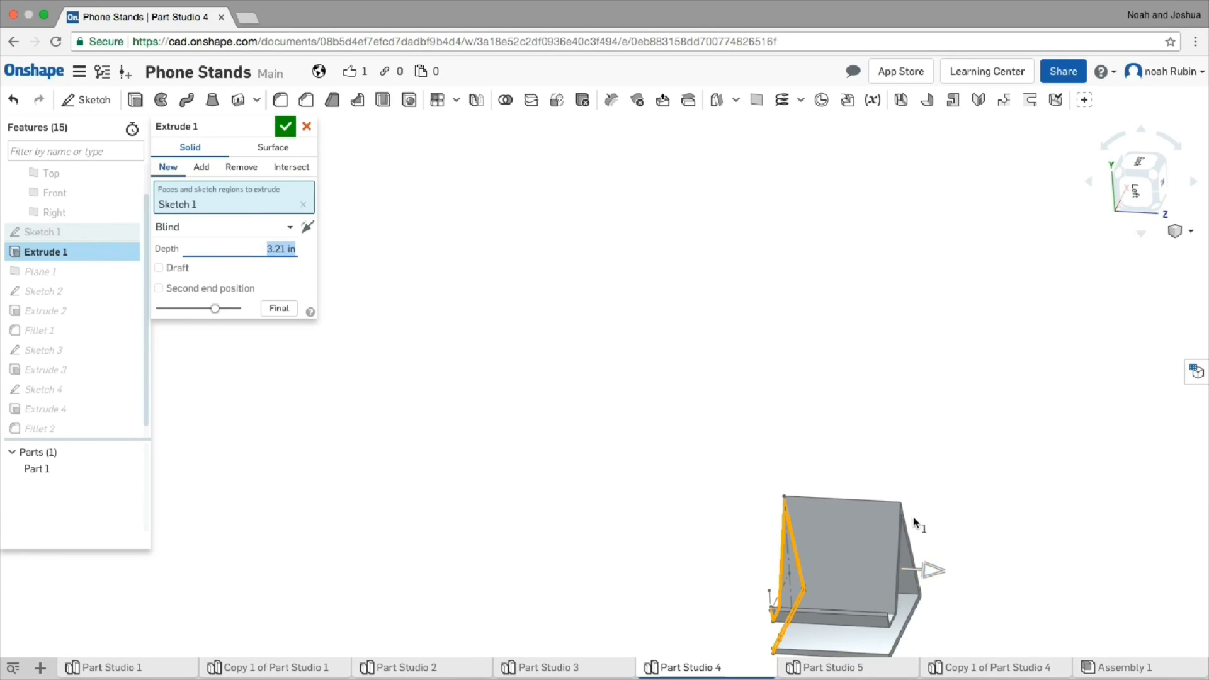
{"action": "left_click", "coordinate": [305, 128]}
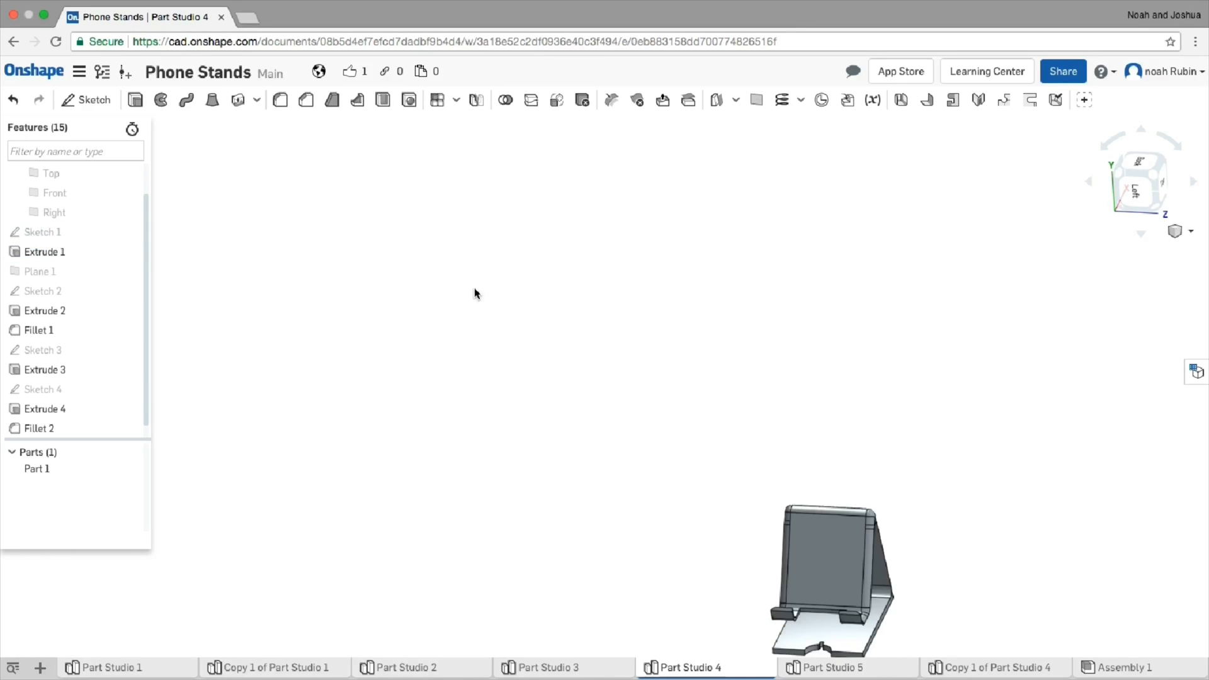
- Examine the whole stand, and open Extrude 2 to review the removal that cuts the gap in the front lip
{"action": "right_click_drag", "start_coordinate": [477, 293], "coordinate": [510, 362]}
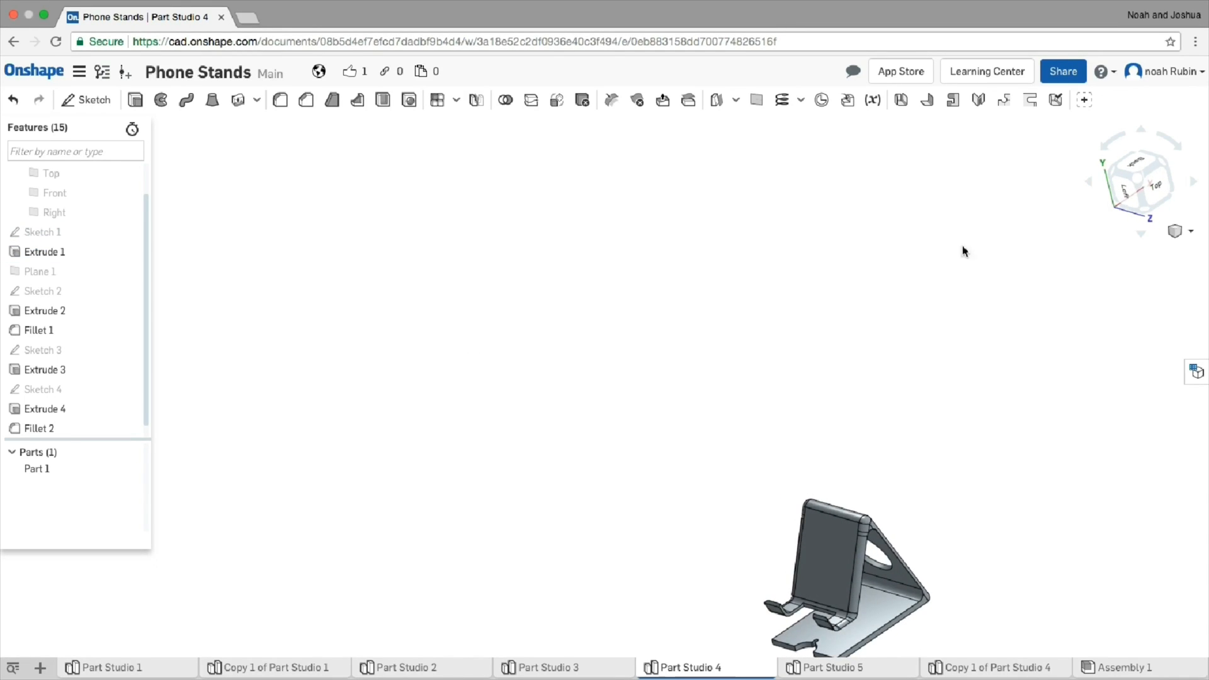
{"action": "left_click", "coordinate": [1133, 168]}
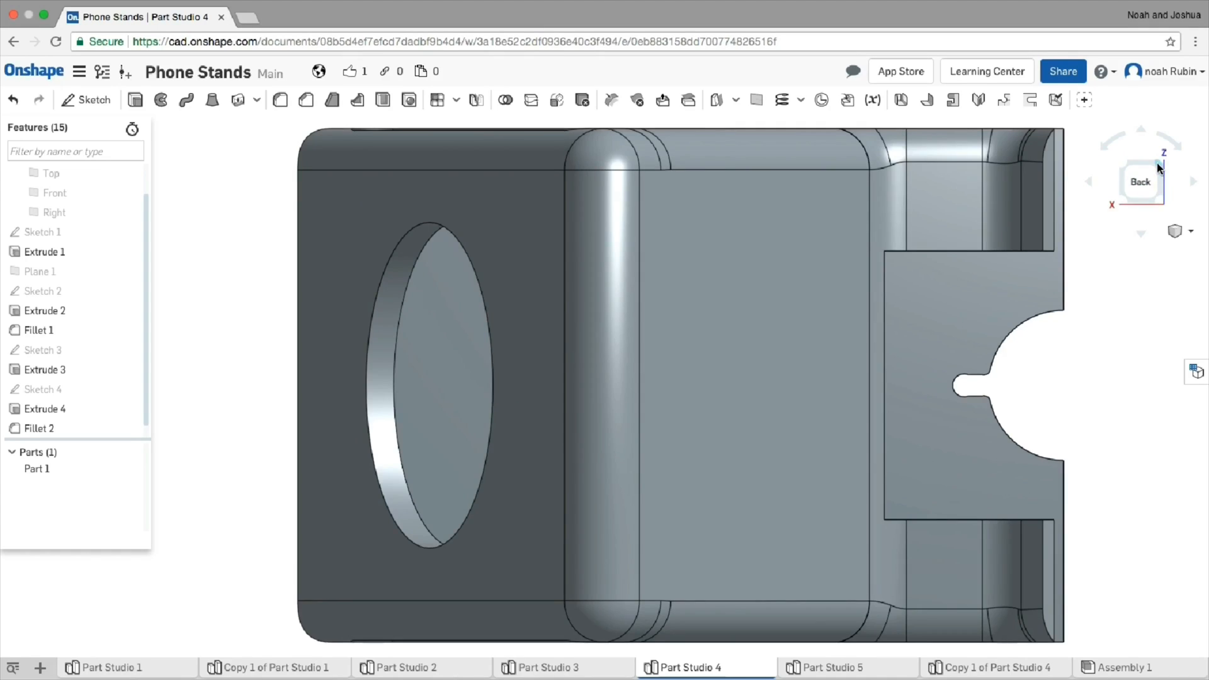
{"action": "left_click", "coordinate": [1156, 169]}
{"action": "right_click_drag", "start_coordinate": [1007, 222], "coordinate": [650, 225]}
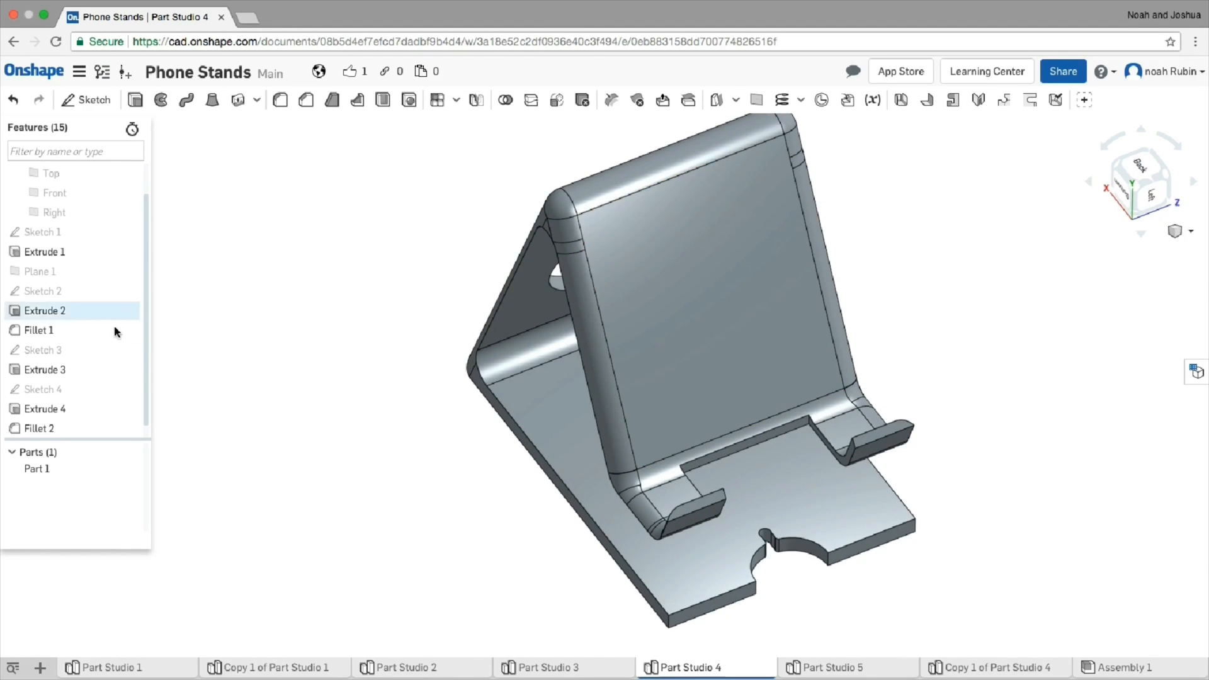
{"action": "double_click", "coordinate": [78, 311]}
{"action": "mouse_move", "coordinate": [404, 406]}
{"action": "right_mouse_down"}
{"action": "mouse_move", "coordinate": [424, 418]}
{"action": "mouse_move", "coordinate": [391, 410]}
{"action": "right_mouse_up"}
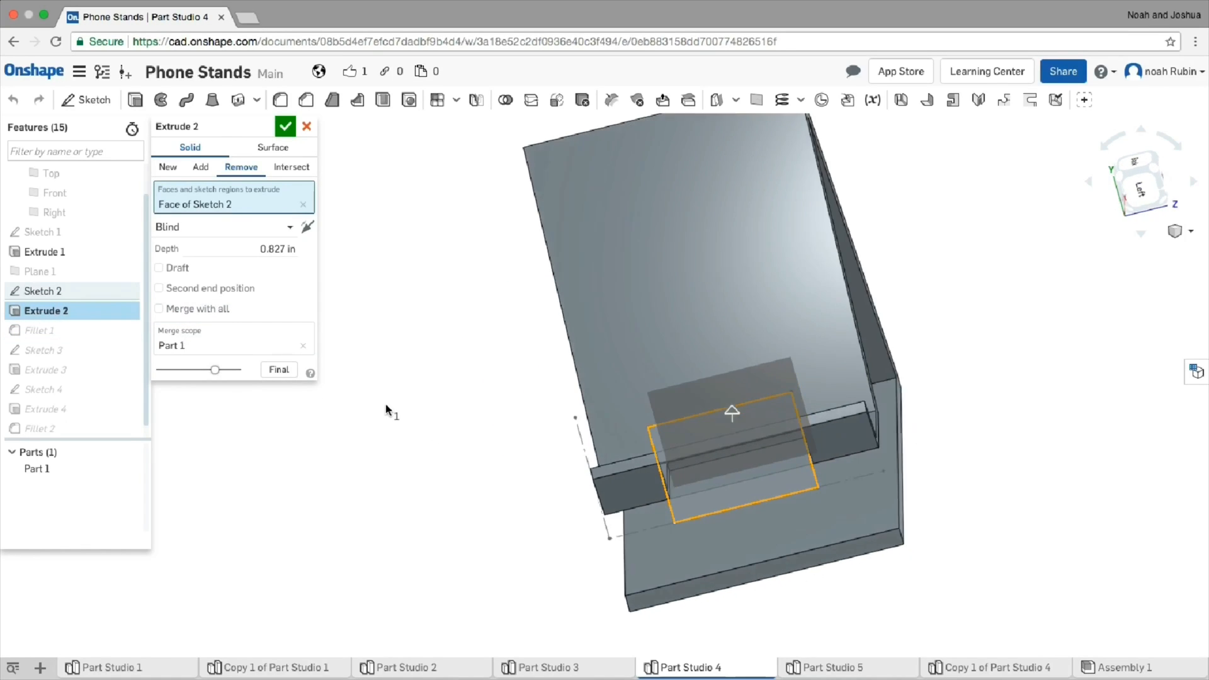
{"action": "left_click", "coordinate": [280, 125]}
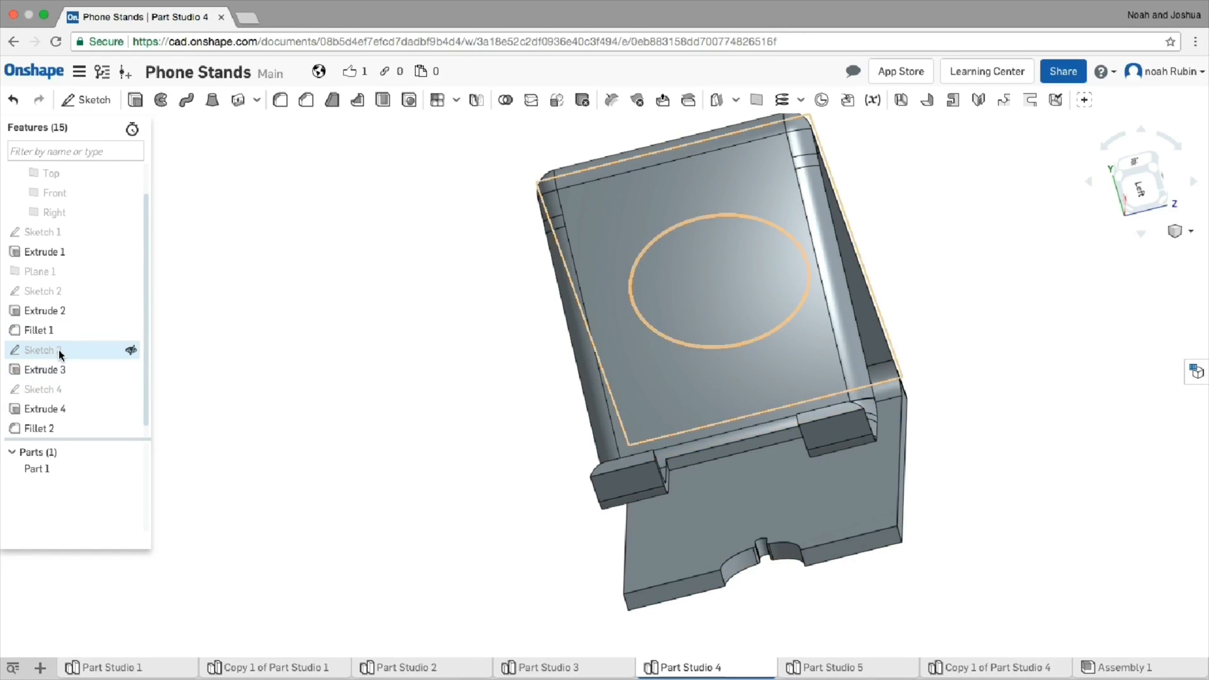
- Review Sketch 2's rectangle and dimensions on Plane 1 from several angles, and recheck the Extrude 2 cut that uses it
{"action": "double_click", "coordinate": [74, 290]}
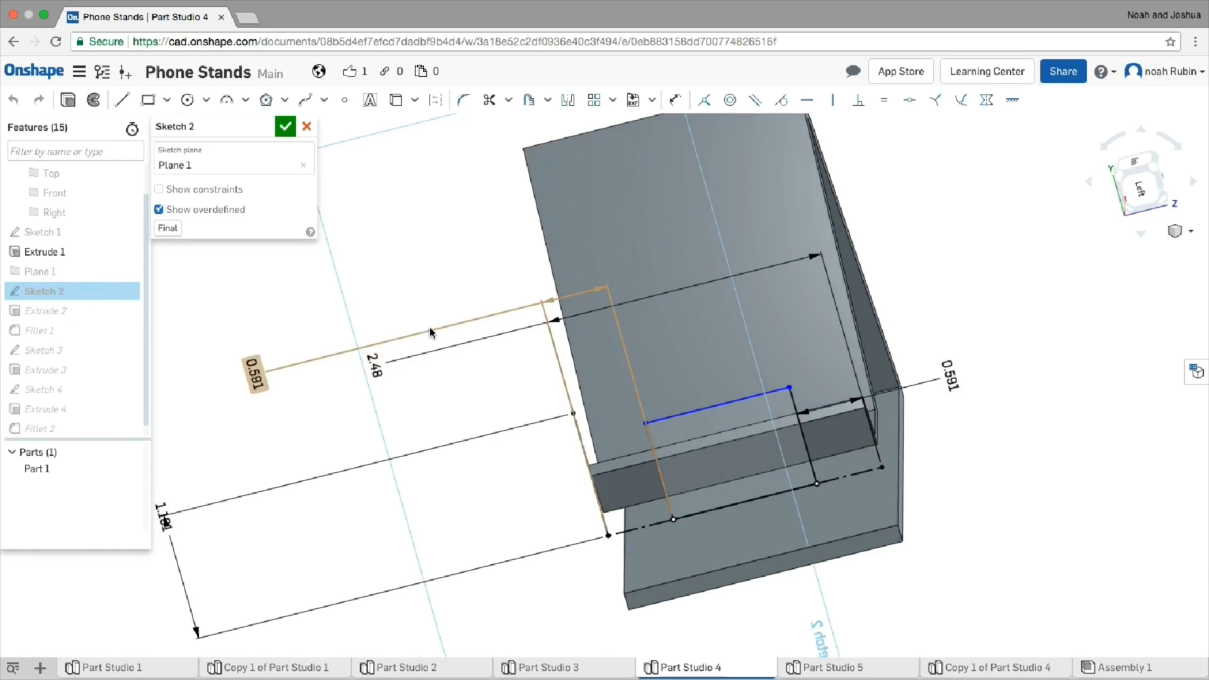
{"action": "mouse_move", "coordinate": [641, 329]}
{"action": "right_mouse_down"}
{"action": "mouse_move", "coordinate": [638, 357]}
{"action": "mouse_move", "coordinate": [1010, 356]}
{"action": "mouse_move", "coordinate": [904, 424]}
{"action": "mouse_move", "coordinate": [884, 411]}
{"action": "right_mouse_up"}
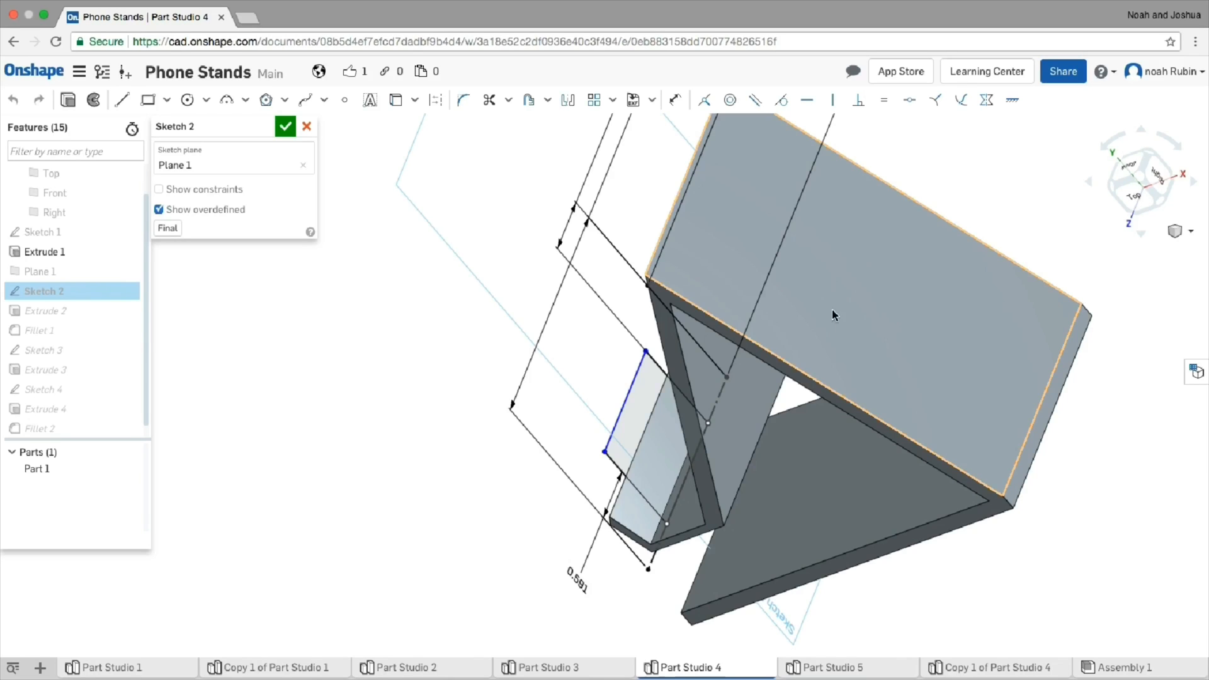
{"action": "mouse_move", "coordinate": [894, 298]}
{"action": "right_mouse_down"}
{"action": "mouse_move", "coordinate": [705, 443]}
{"action": "mouse_move", "coordinate": [648, 383]}
{"action": "mouse_move", "coordinate": [682, 394]}
{"action": "right_mouse_up"}
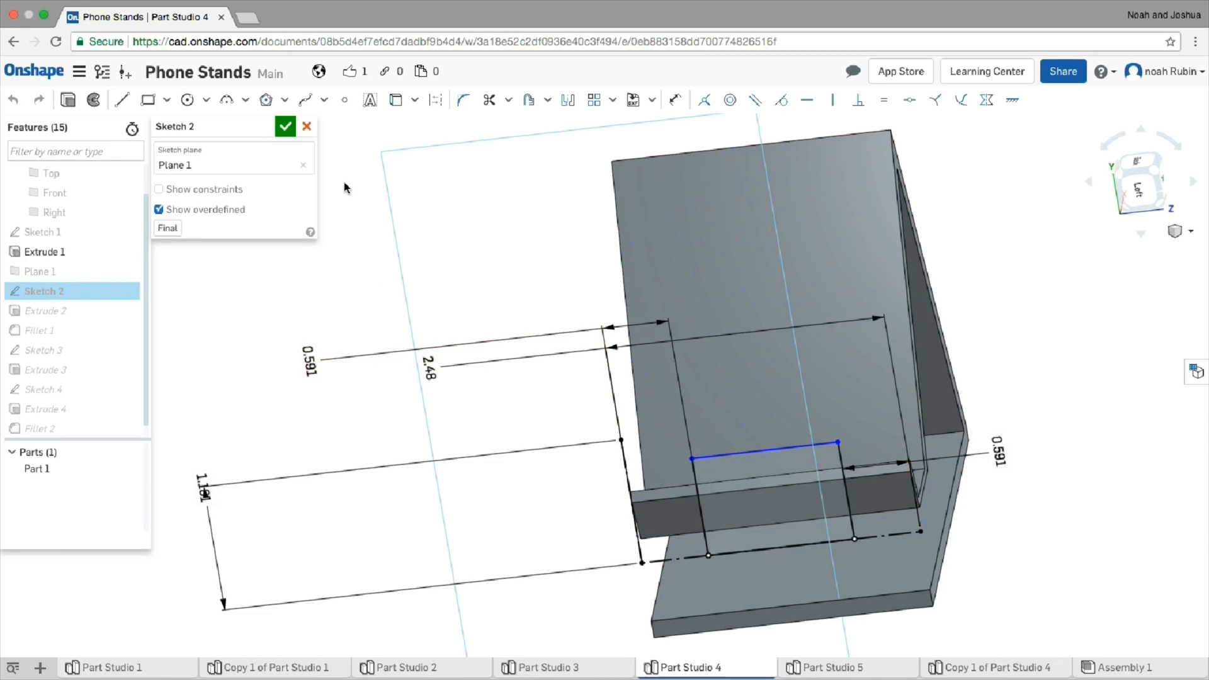
{"action": "left_click", "coordinate": [285, 128]}
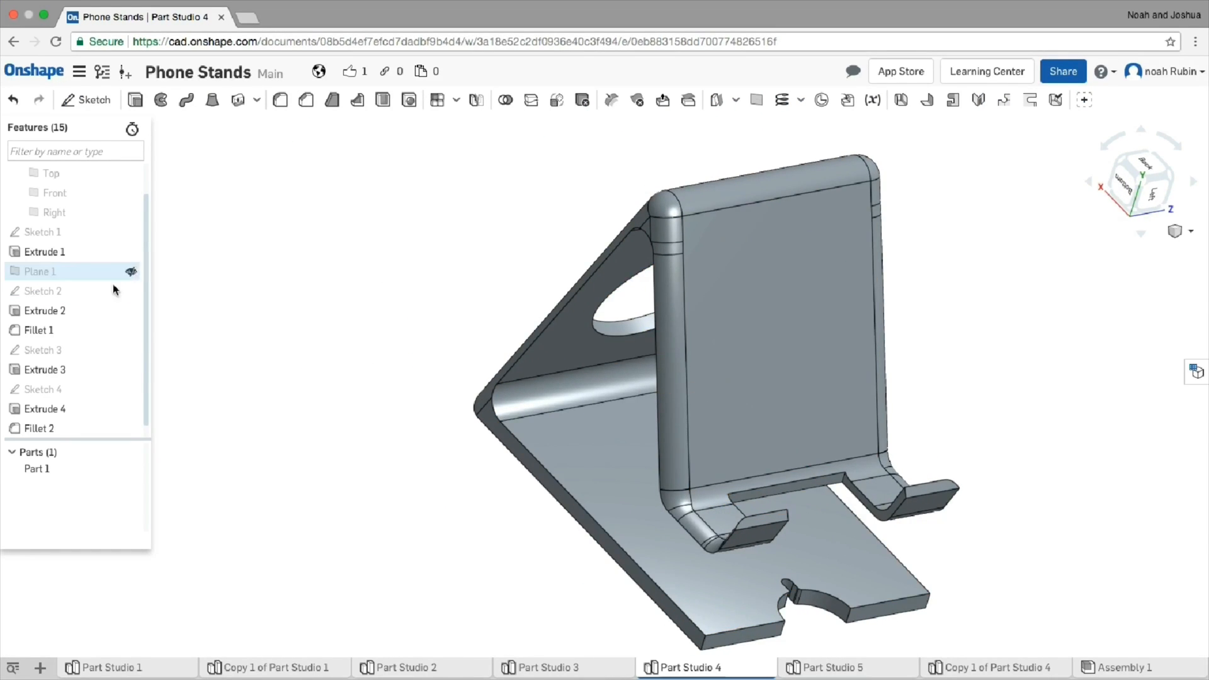
{"action": "double_click", "coordinate": [70, 311]}
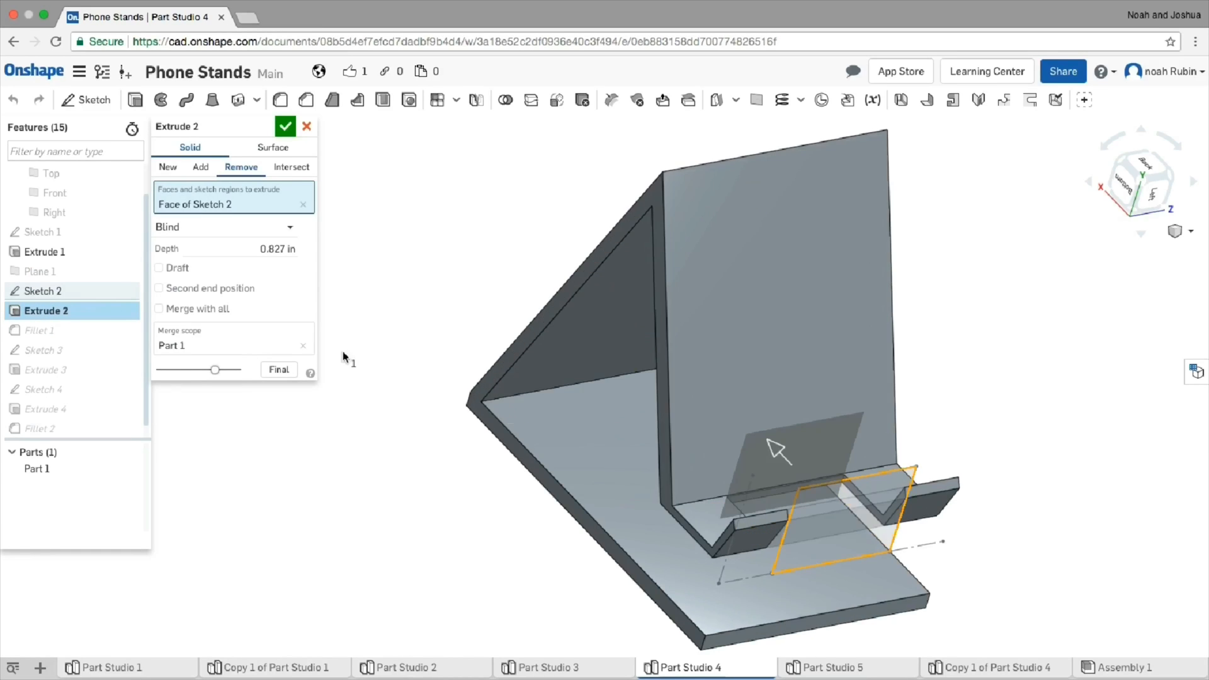
{"action": "left_click", "coordinate": [291, 126]}
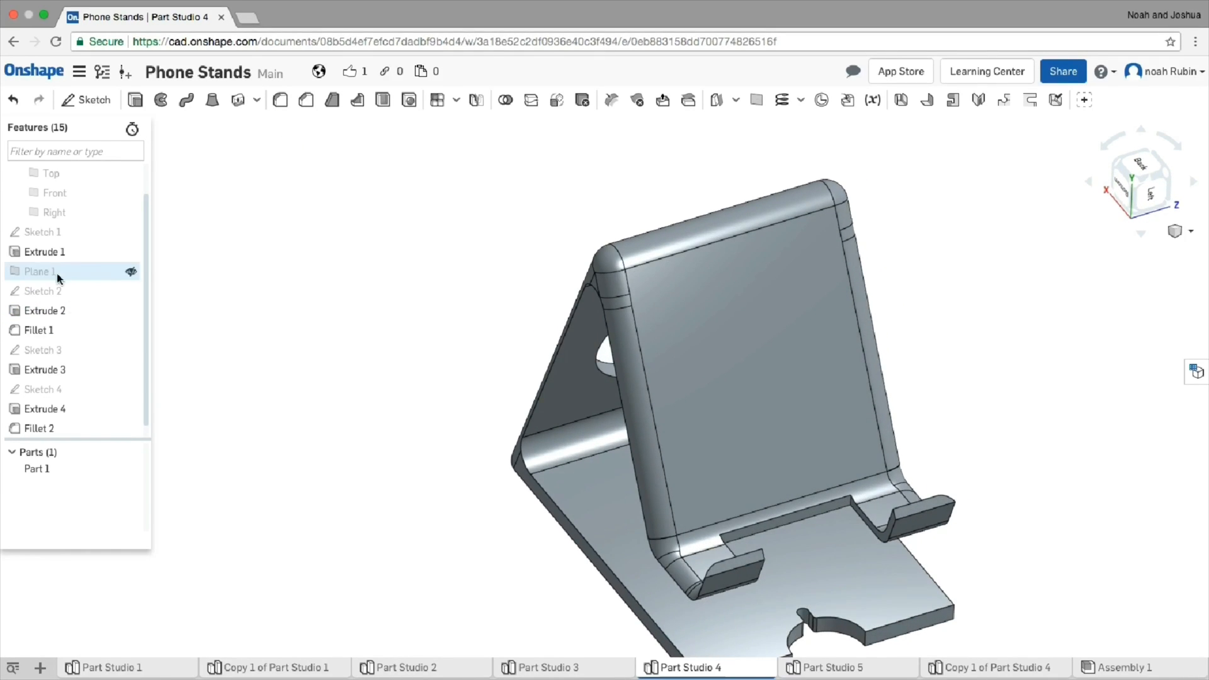
- Open Sketch 3 and examine the circle and its dimensions on the stand's rear leg from several angles
{"action": "double_click", "coordinate": [64, 354]}
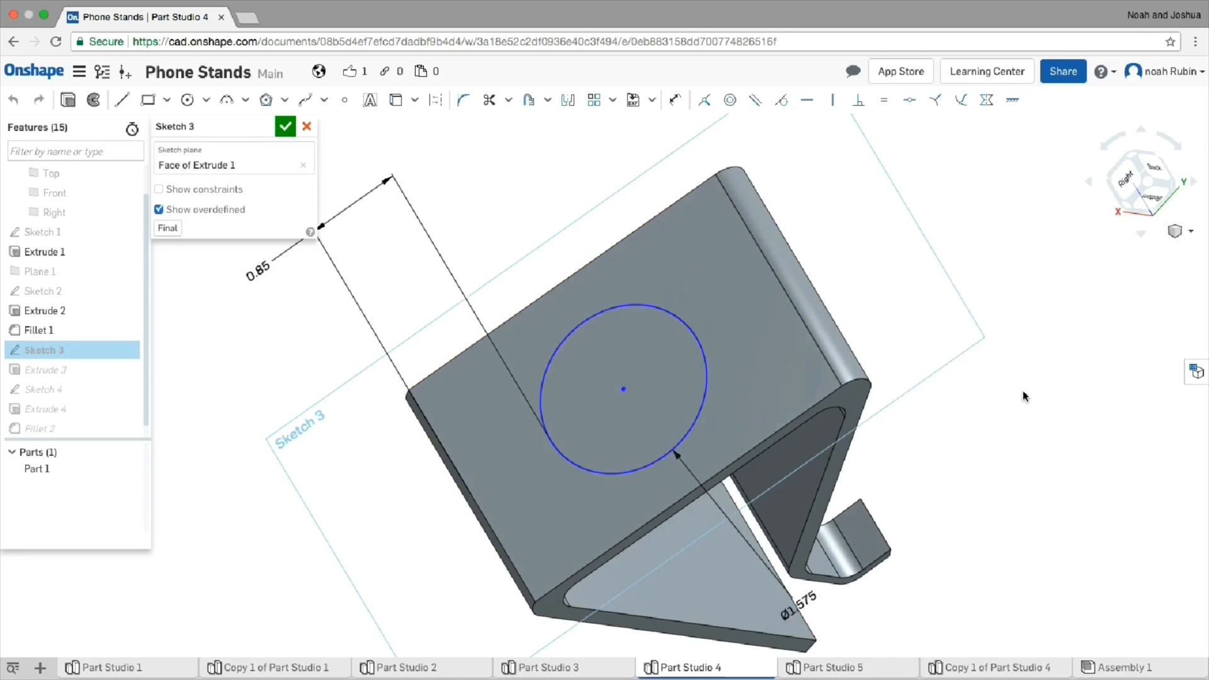
{"action": "right_click_drag", "start_coordinate": [1023, 390], "coordinate": [727, 310]}
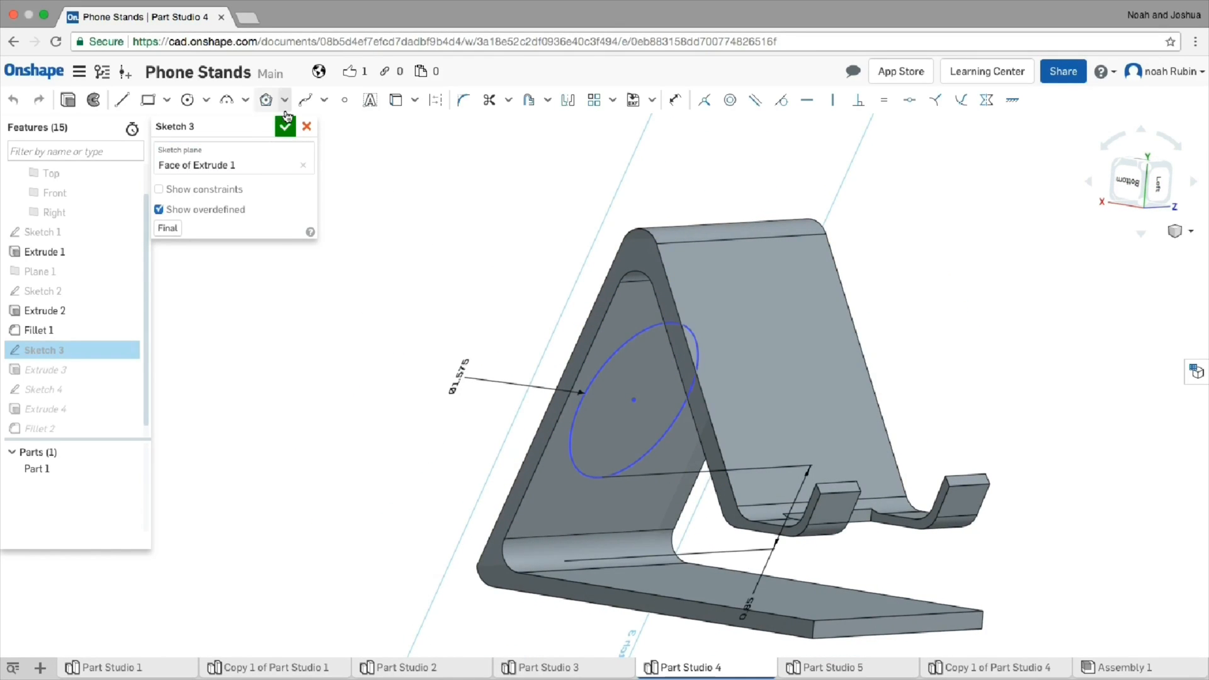
{"action": "right_click_drag", "start_coordinate": [430, 272], "coordinate": [579, 226]}
{"action": "right_click_drag", "start_coordinate": [813, 424], "coordinate": [675, 598]}
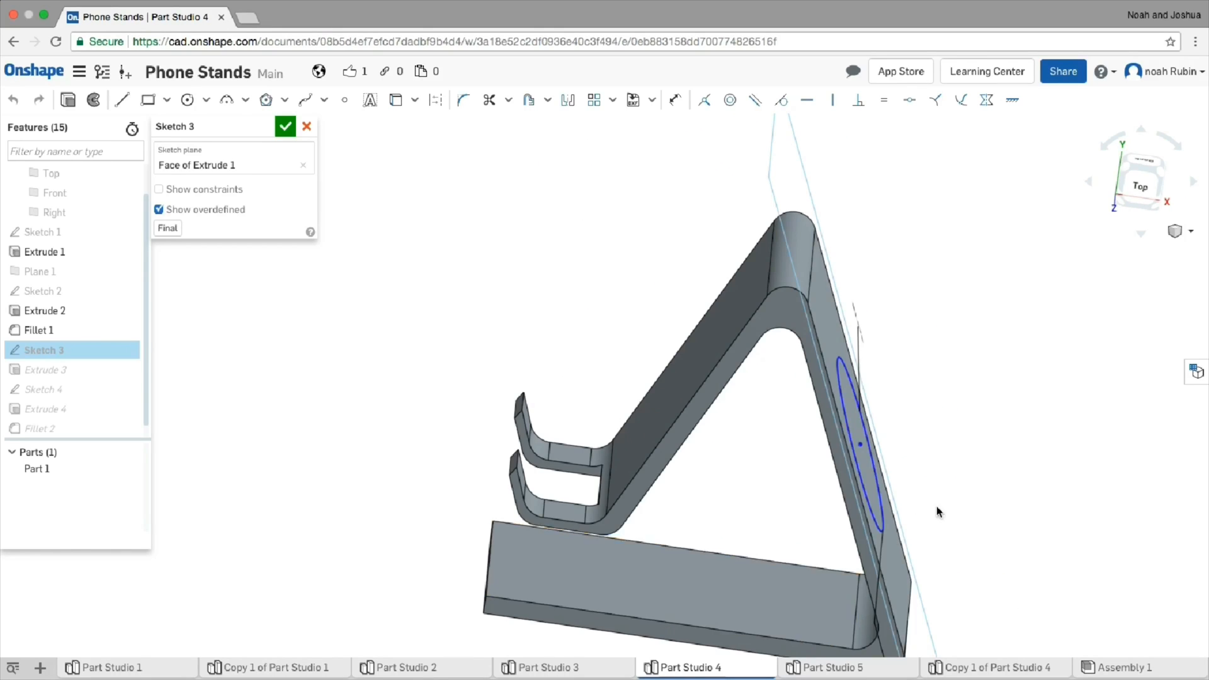
{"action": "mouse_move", "coordinate": [936, 508]}
{"action": "right_mouse_down"}
{"action": "mouse_move", "coordinate": [915, 519]}
{"action": "mouse_move", "coordinate": [979, 501]}
{"action": "mouse_move", "coordinate": [1008, 522]}
{"action": "right_mouse_up"}
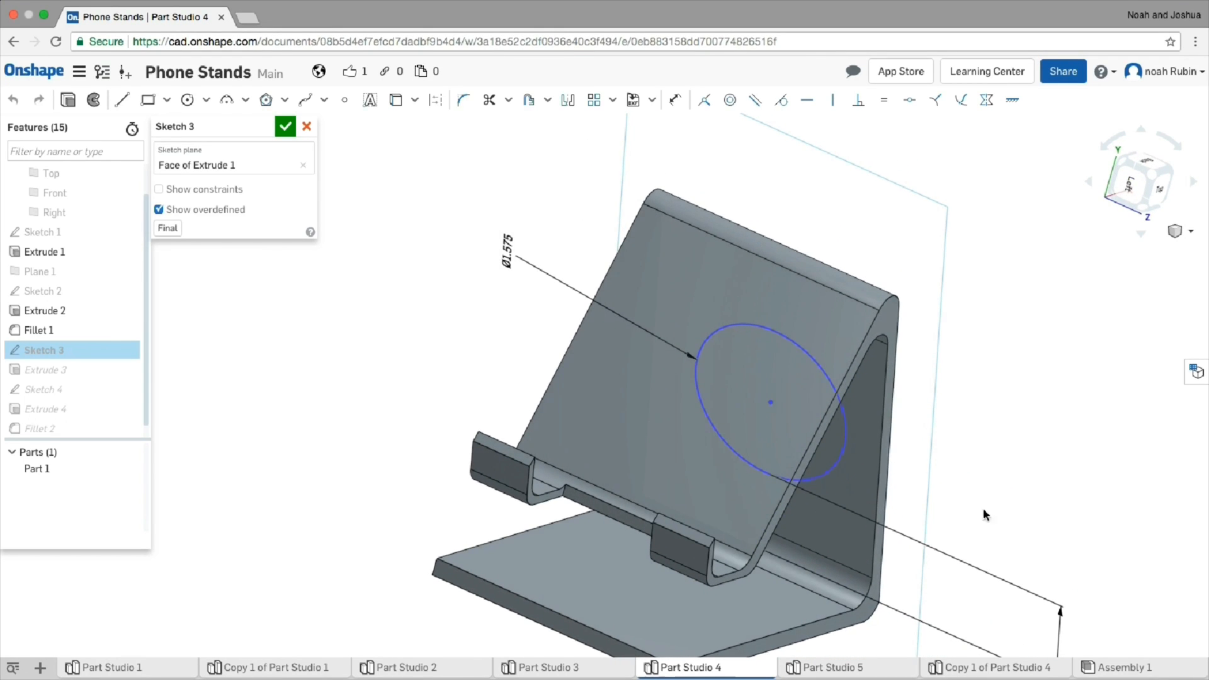
{"action": "left_click", "coordinate": [285, 125]}
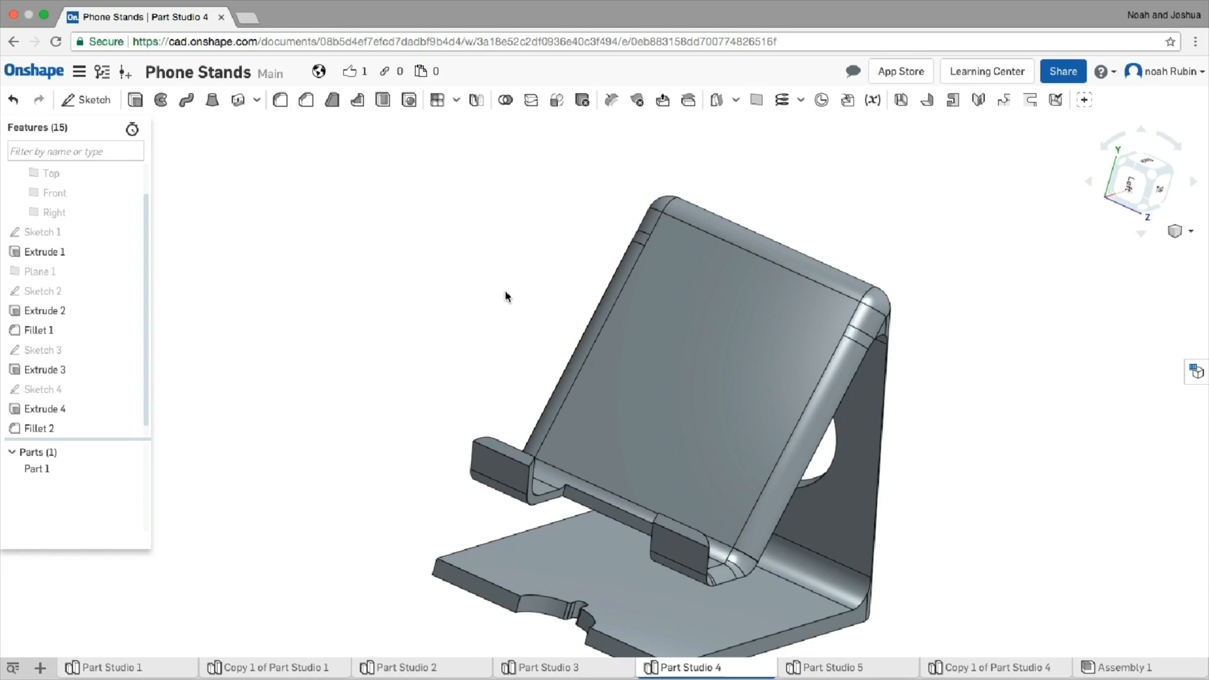
- Open Sketch 4 and examine the dimensioned profile of the notch at the front edge of the base
{"action": "right_click_drag", "start_coordinate": [506, 295], "coordinate": [520, 263]}
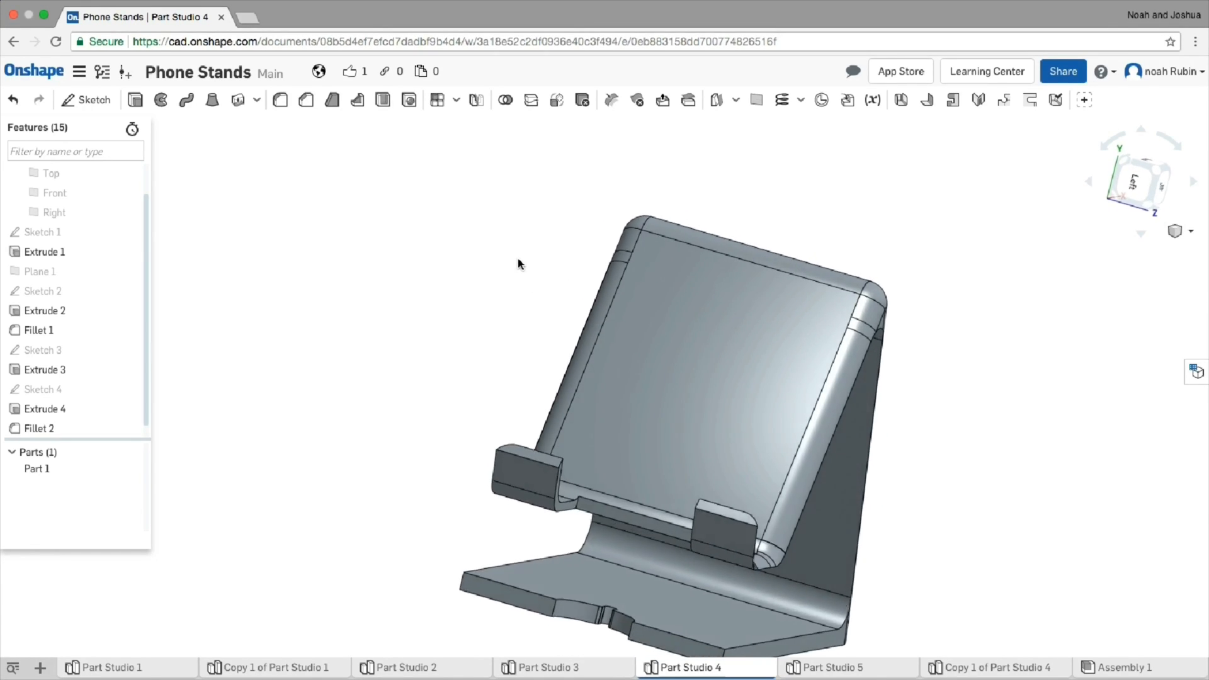
{"action": "middle_click_drag", "start_coordinate": [671, 330], "coordinate": [593, 281]}
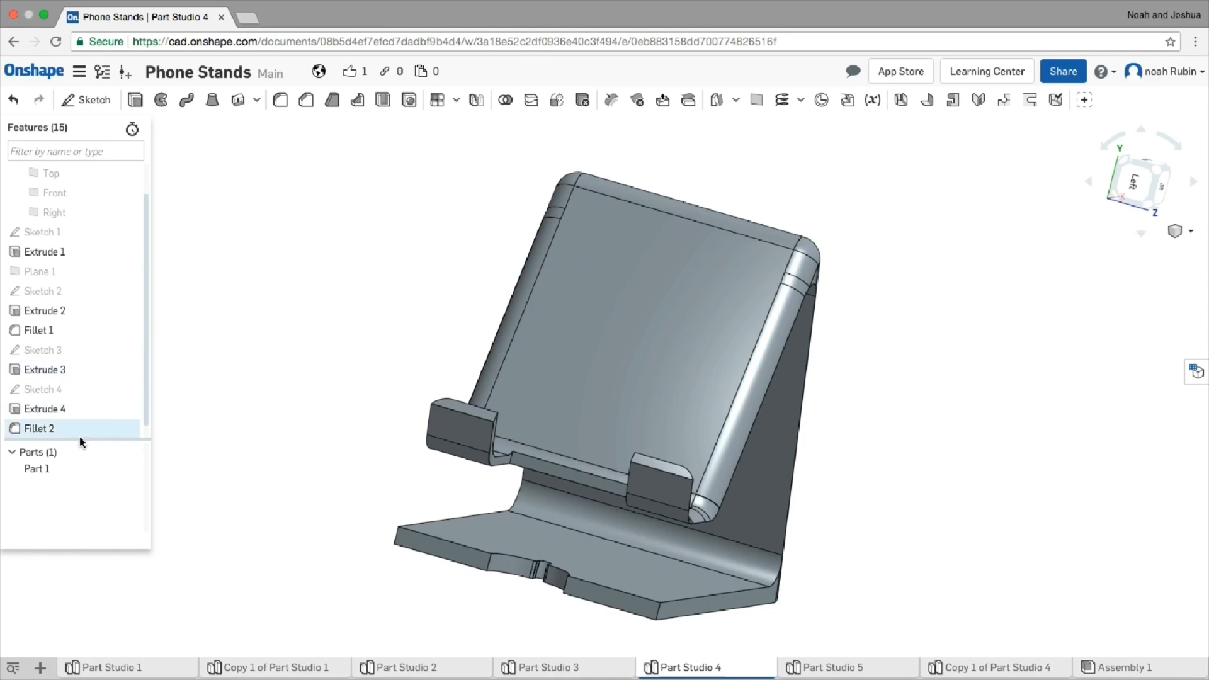
{"action": "double_click", "coordinate": [65, 393]}
{"action": "key", "text": "n"}
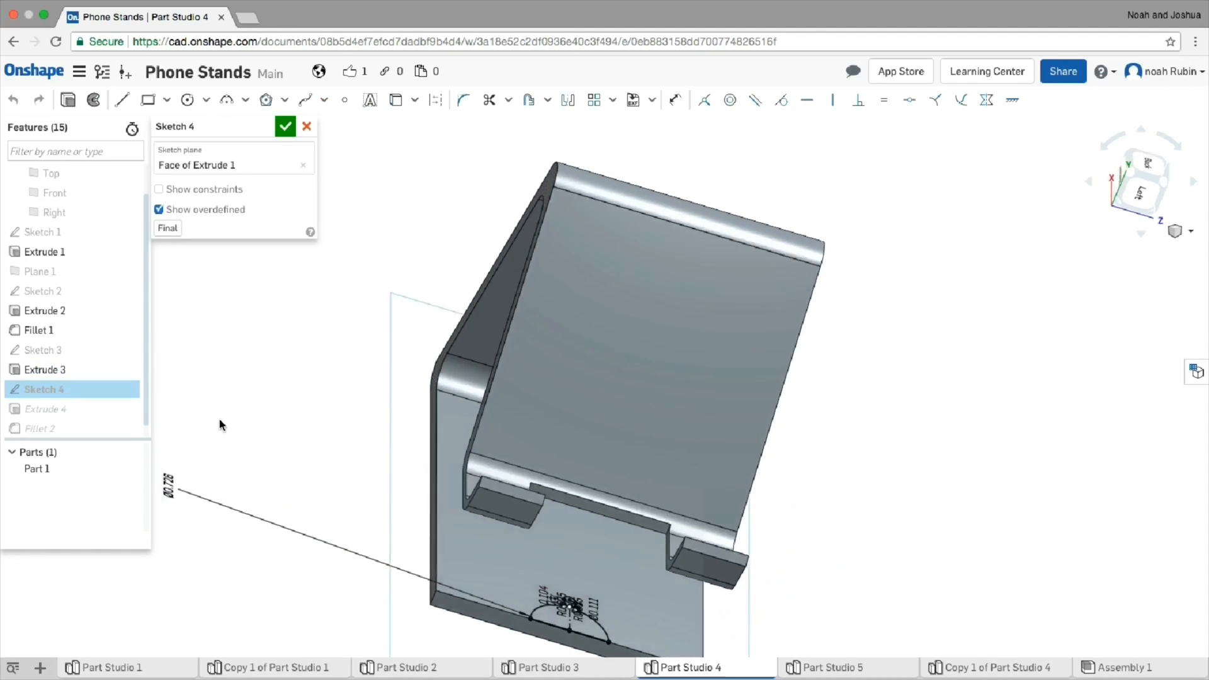
{"action": "right_click_drag", "start_coordinate": [192, 432], "coordinate": [181, 428]}
{"action": "middle_click_drag", "start_coordinate": [233, 400], "coordinate": [246, 366]}
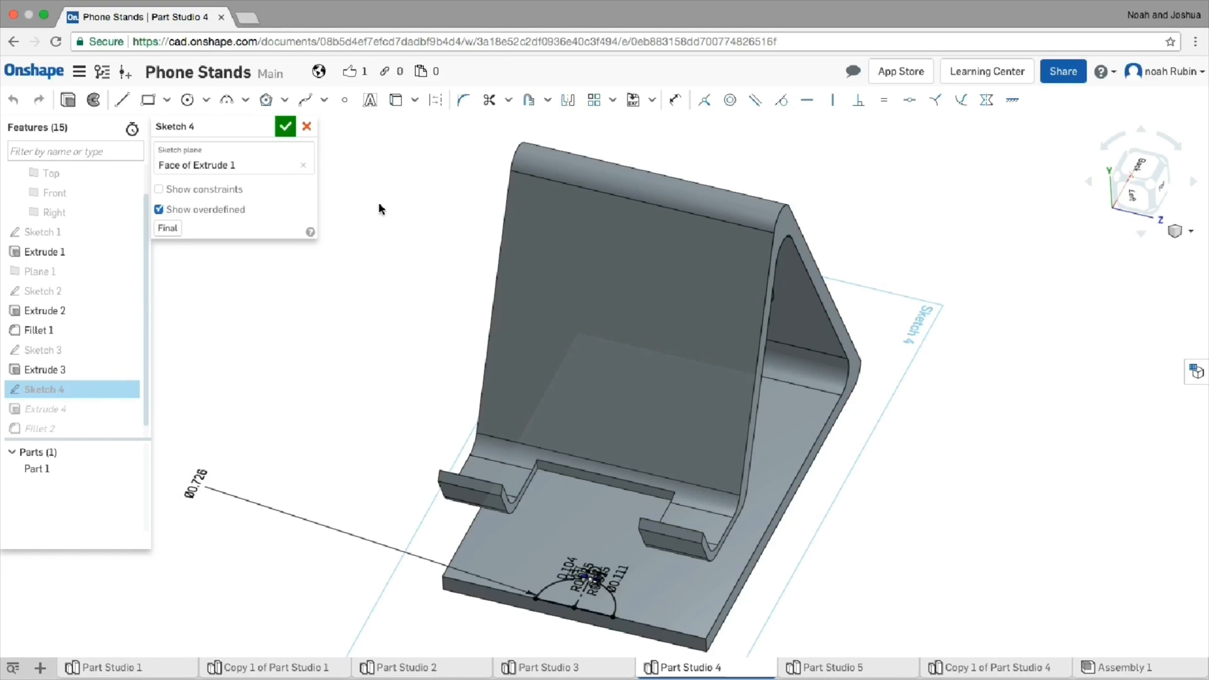
{"action": "left_click", "coordinate": [281, 133]}
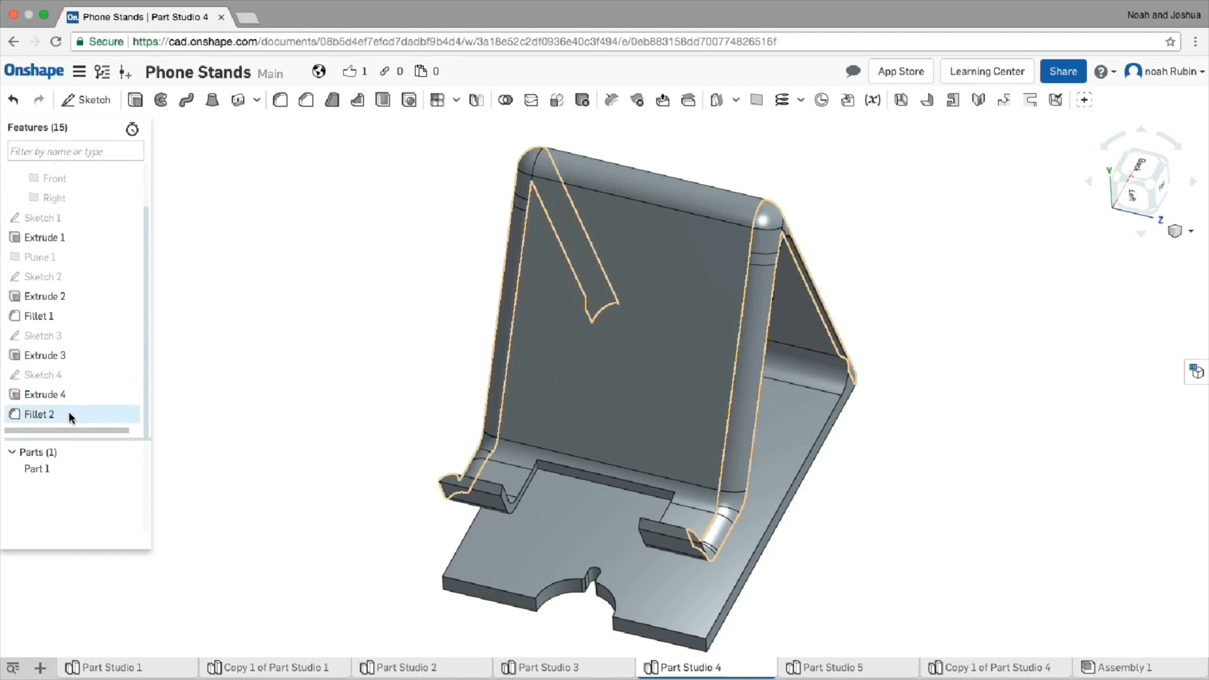
- Open Fillet 2 to review its selected edges and radius settings on the outer sides of the stand
{"action": "double_click", "coordinate": [69, 410]}
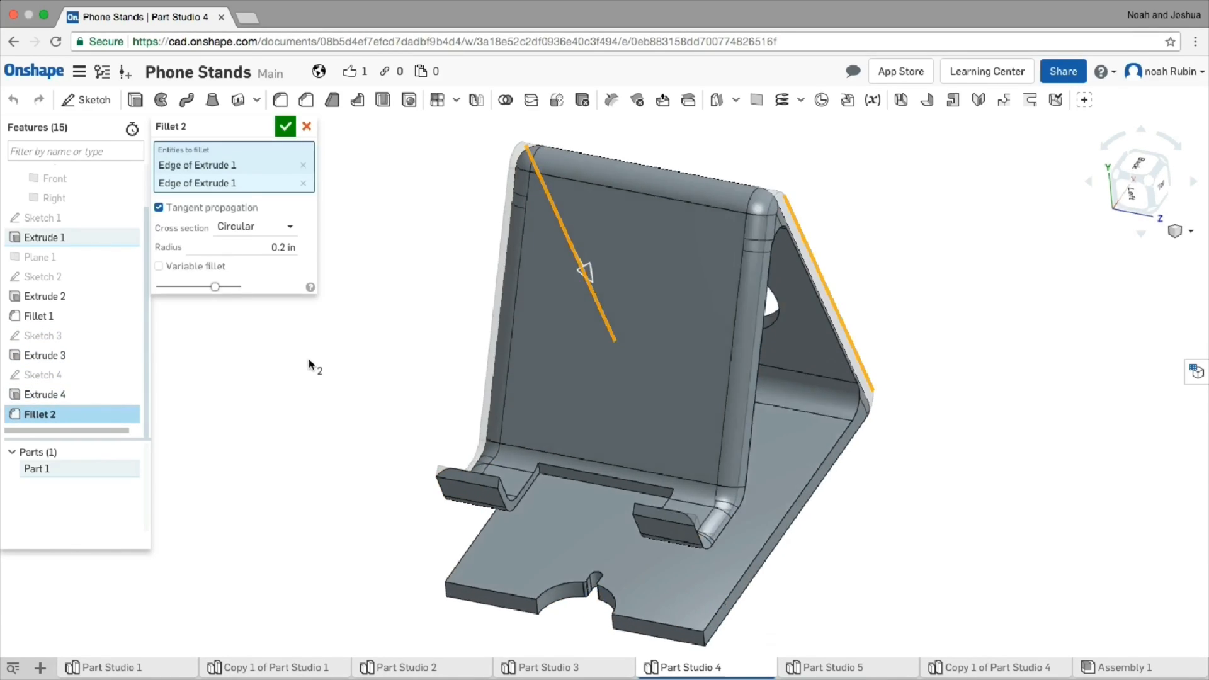
{"action": "right_click_drag", "start_coordinate": [300, 376], "coordinate": [448, 364]}
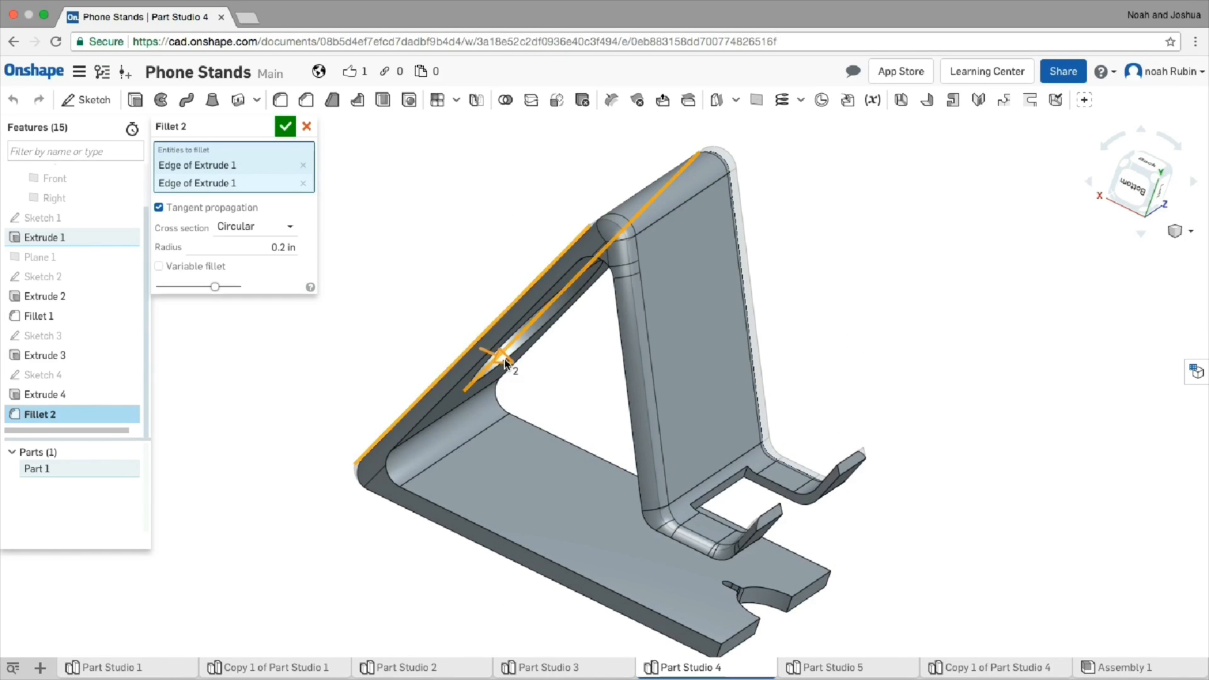
{"action": "left_click", "coordinate": [287, 128]}
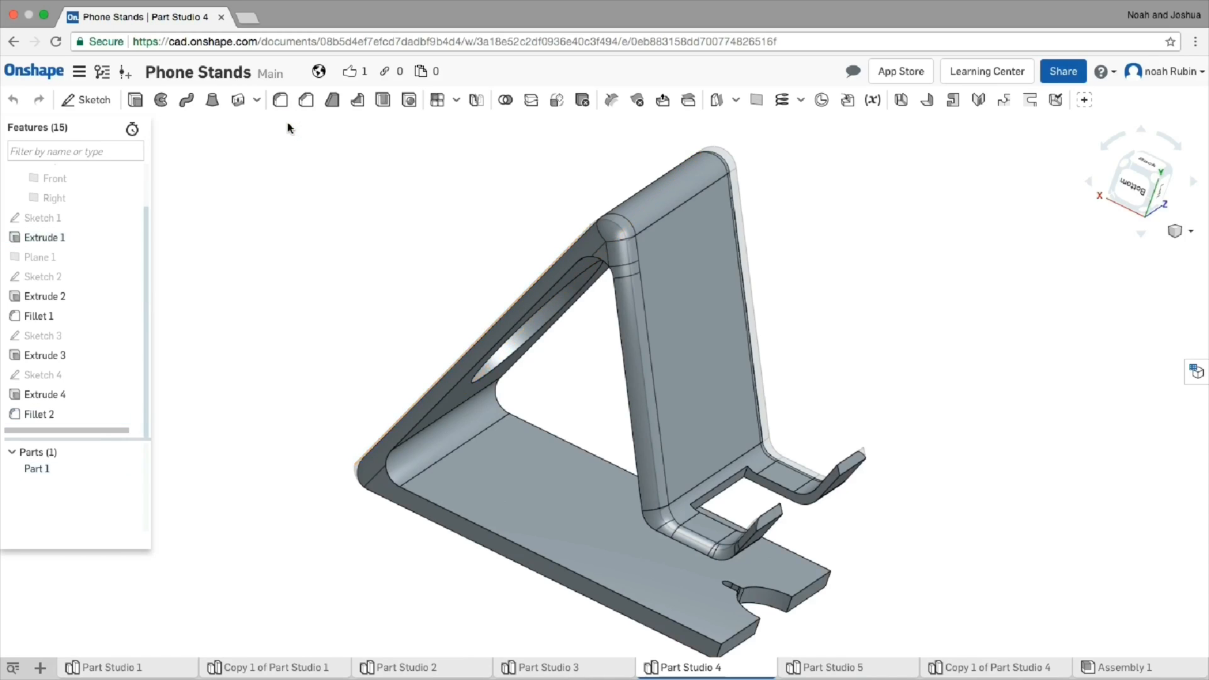
- Examine the finished phone stand from the front, the side and oblique angles
{"action": "scroll", "coordinate": [418, 282], "scroll_direction": "down", "scroll_amount": 5}
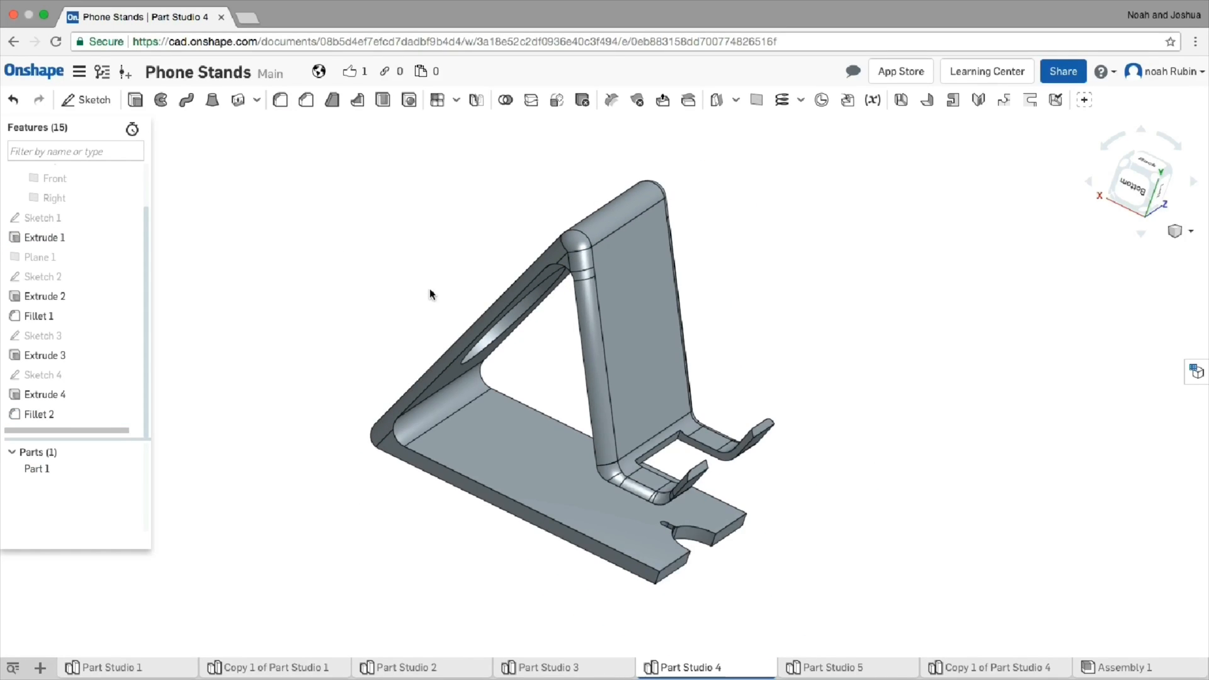
{"action": "right_click_drag", "start_coordinate": [475, 305], "coordinate": [442, 353]}
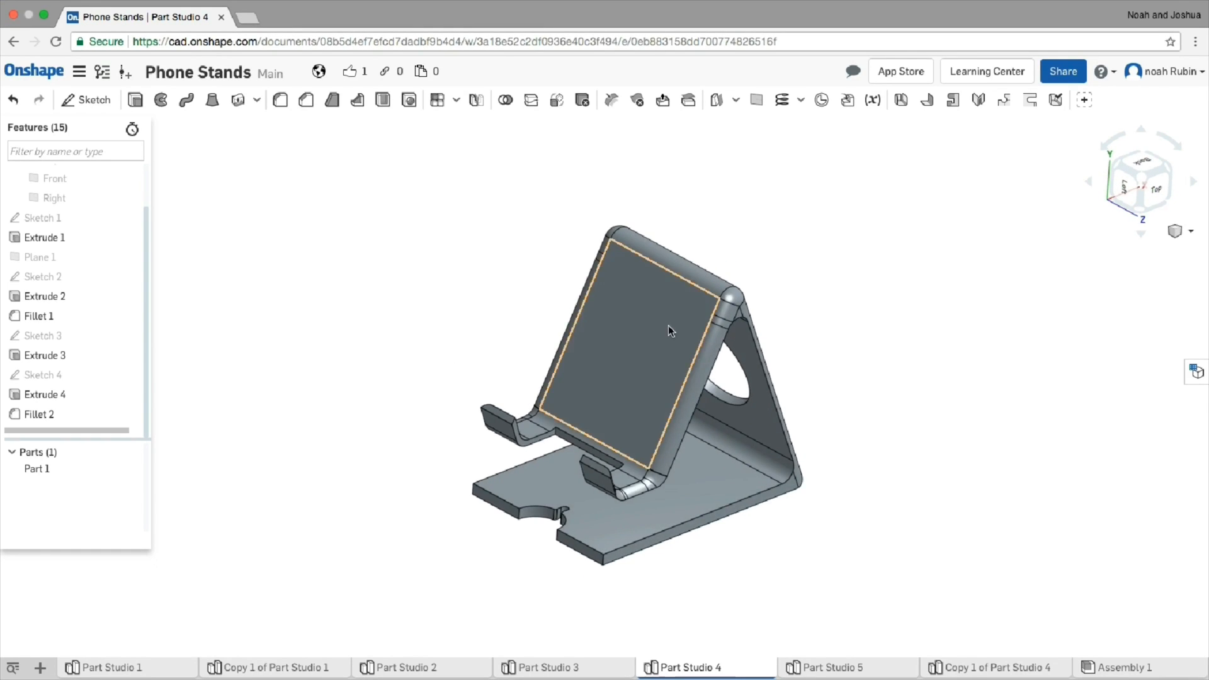
{"action": "scroll", "coordinate": [635, 350], "scroll_direction": "up", "scroll_amount": 2}
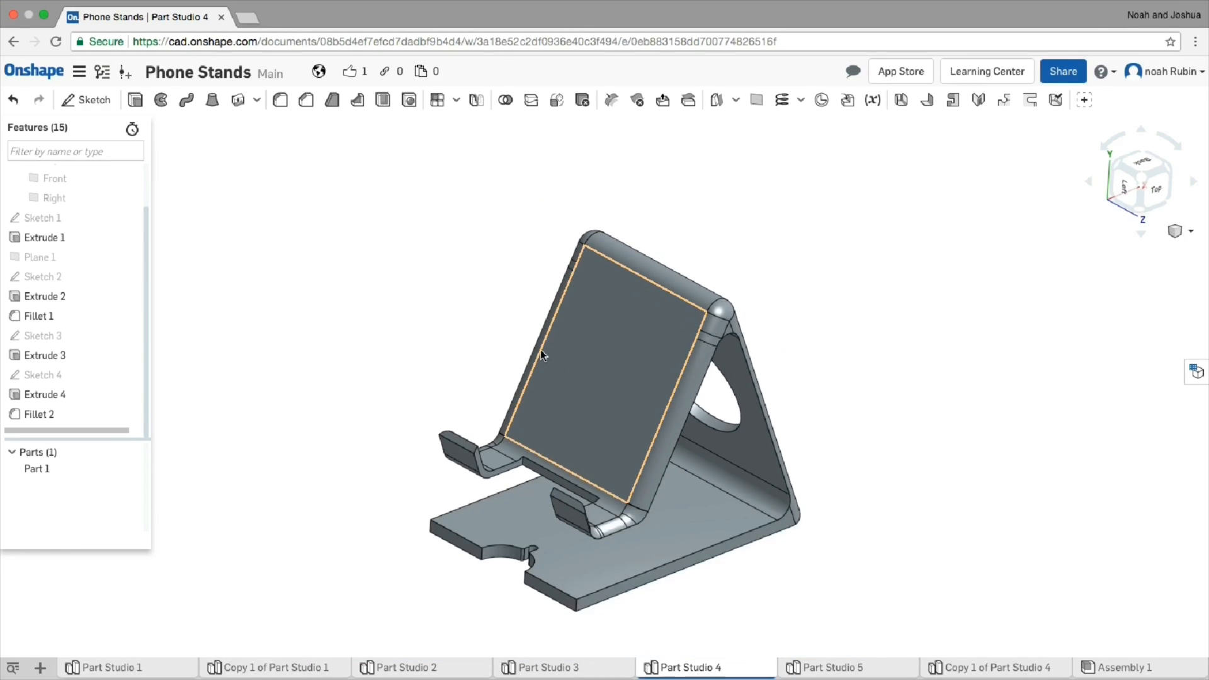
{"action": "right_click_drag", "start_coordinate": [543, 345], "coordinate": [515, 339]}
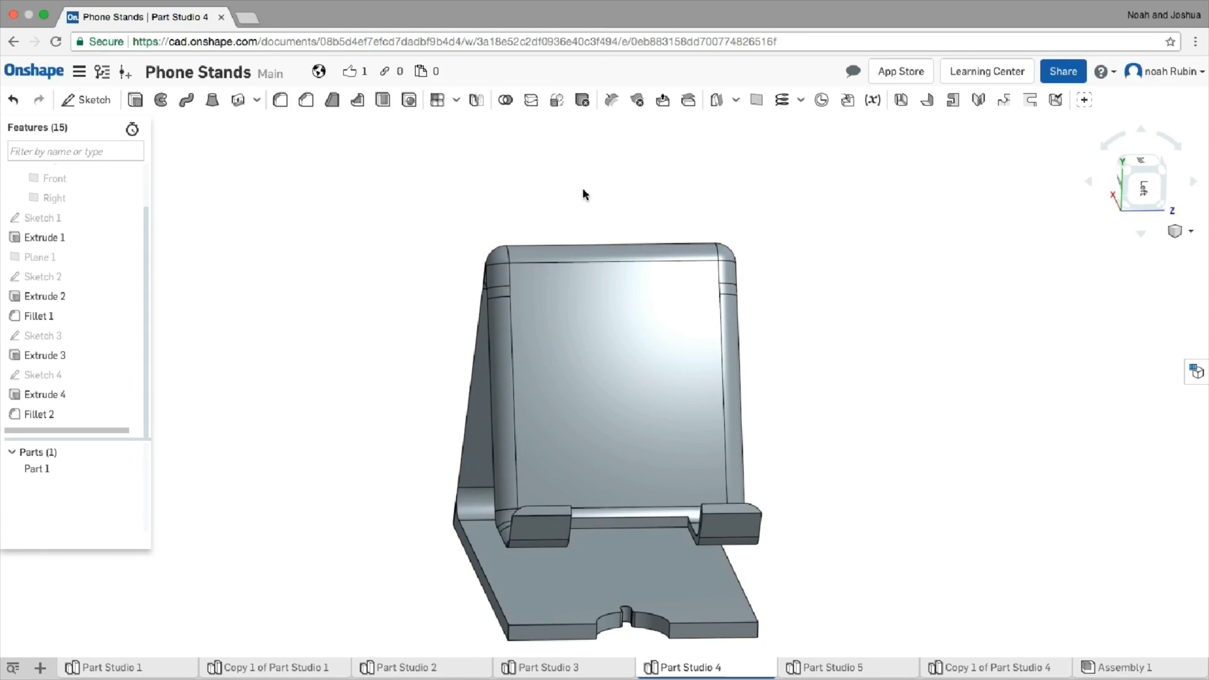
{"action": "right_click_drag", "start_coordinate": [583, 194], "coordinate": [562, 292]}
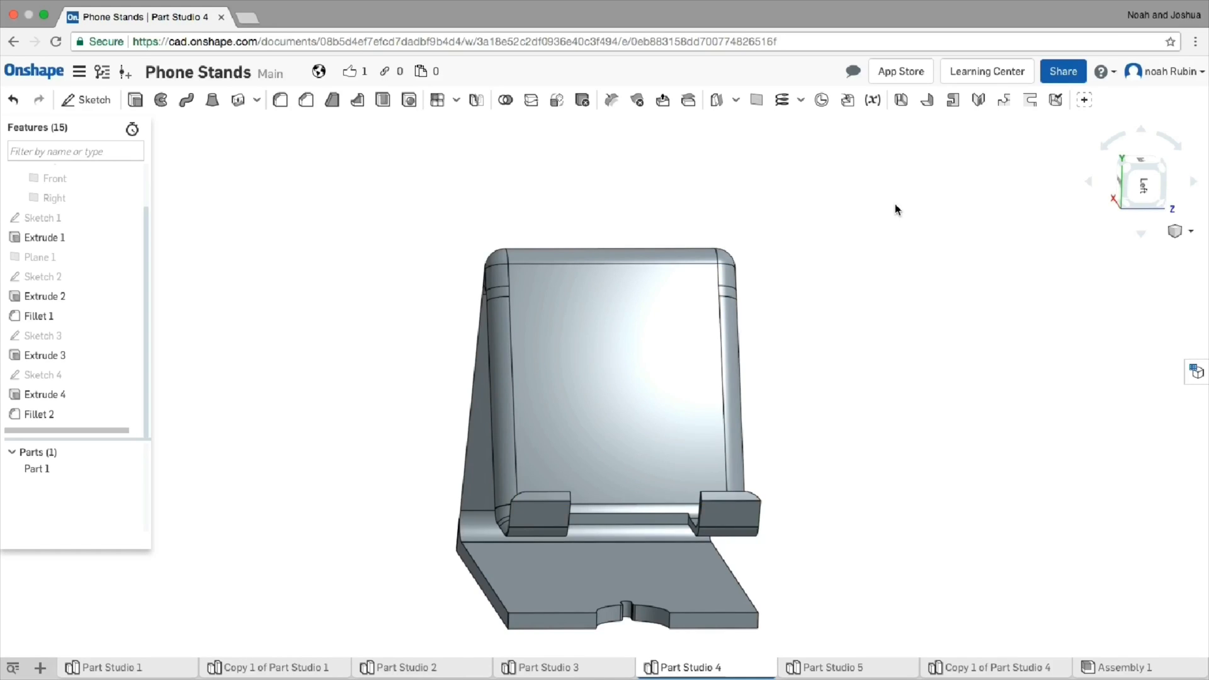
{"action": "right_click_drag", "start_coordinate": [897, 210], "coordinate": [736, 235]}
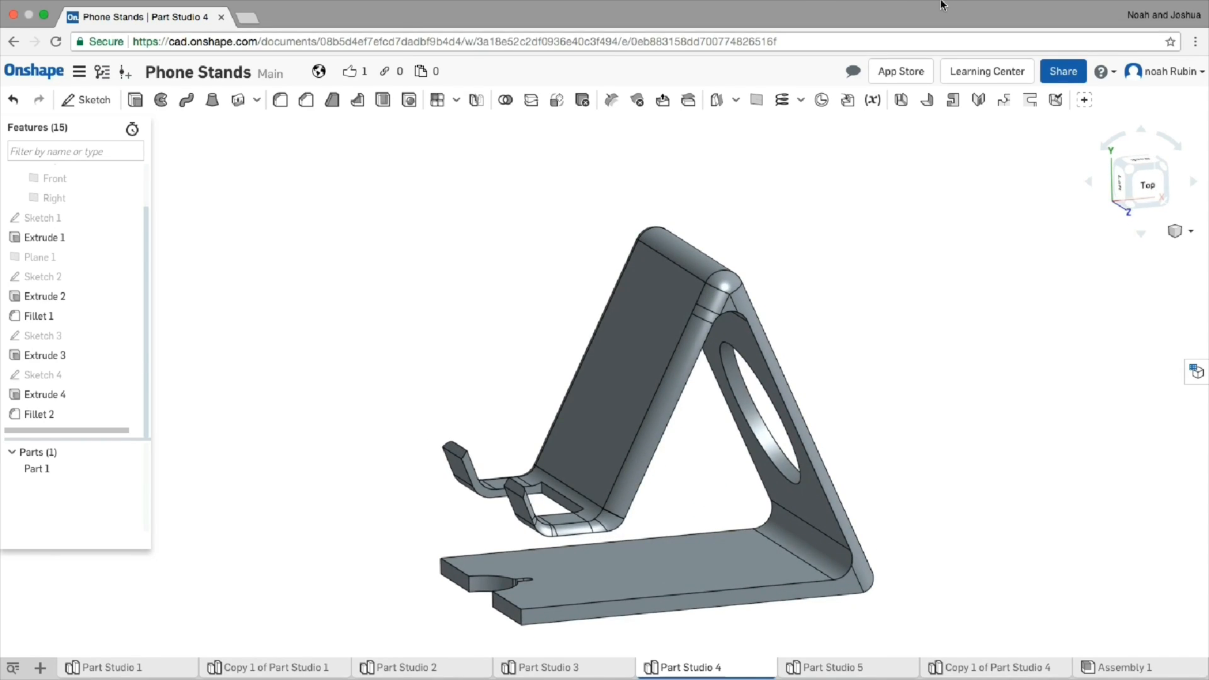